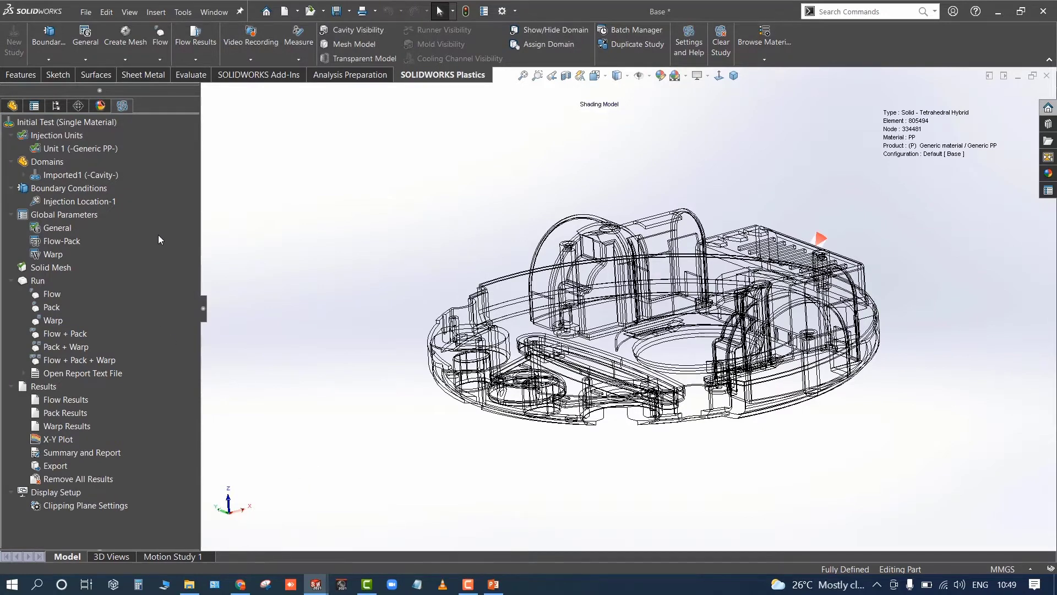
# Step: Review the injection settings of Unit 1 and browse the default polymer database by family, keeping the assigned Generic PP material
pyautogui.click(76, 149)
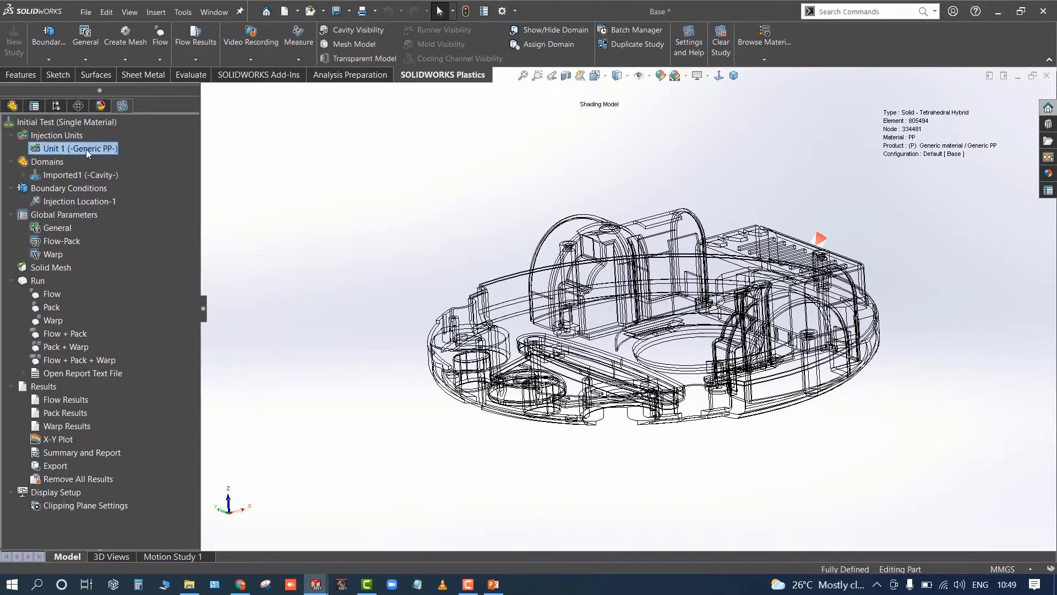
pyautogui.rightClick(53, 148)
pyautogui.click(67, 156)
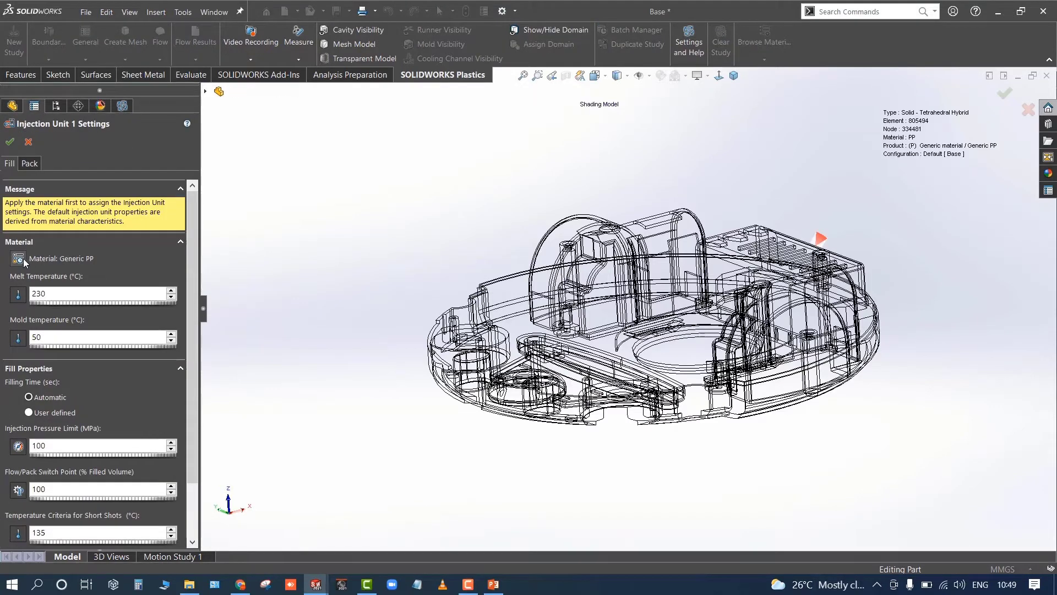
pyautogui.click(22, 260)
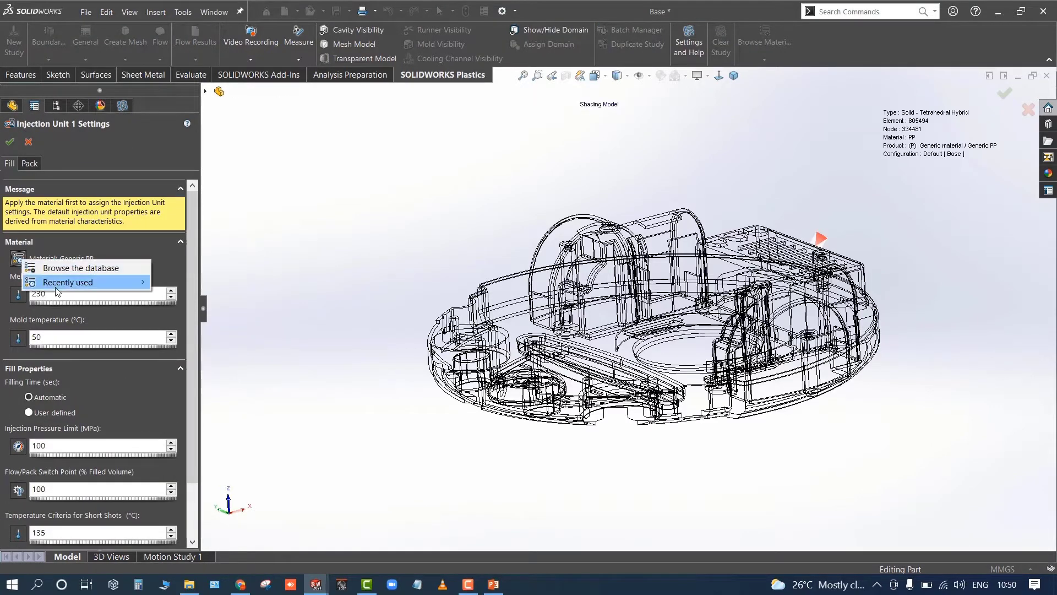
pyautogui.moveTo(88, 284)
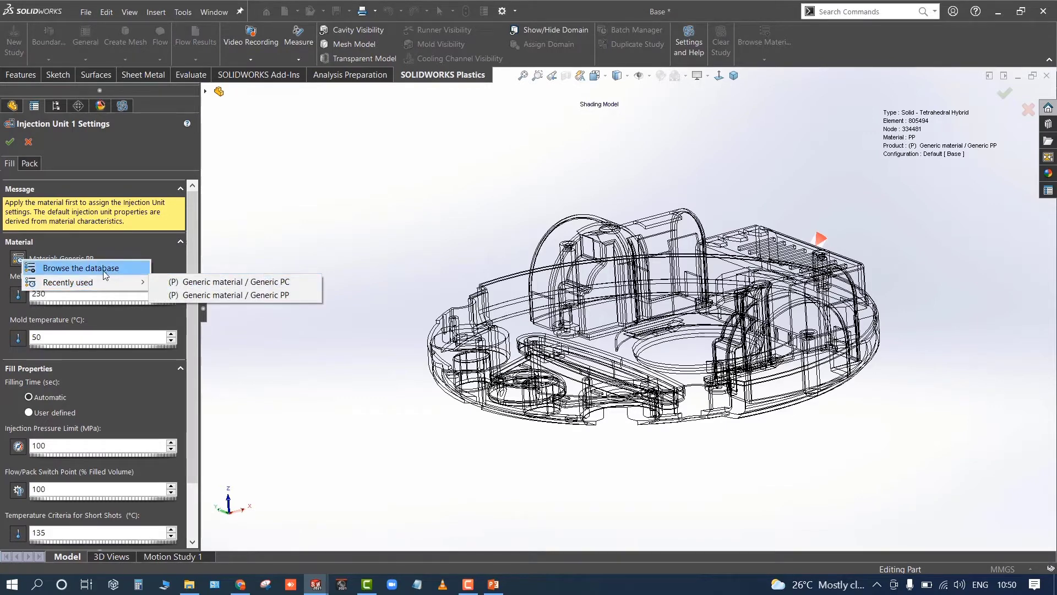
pyautogui.click(220, 293)
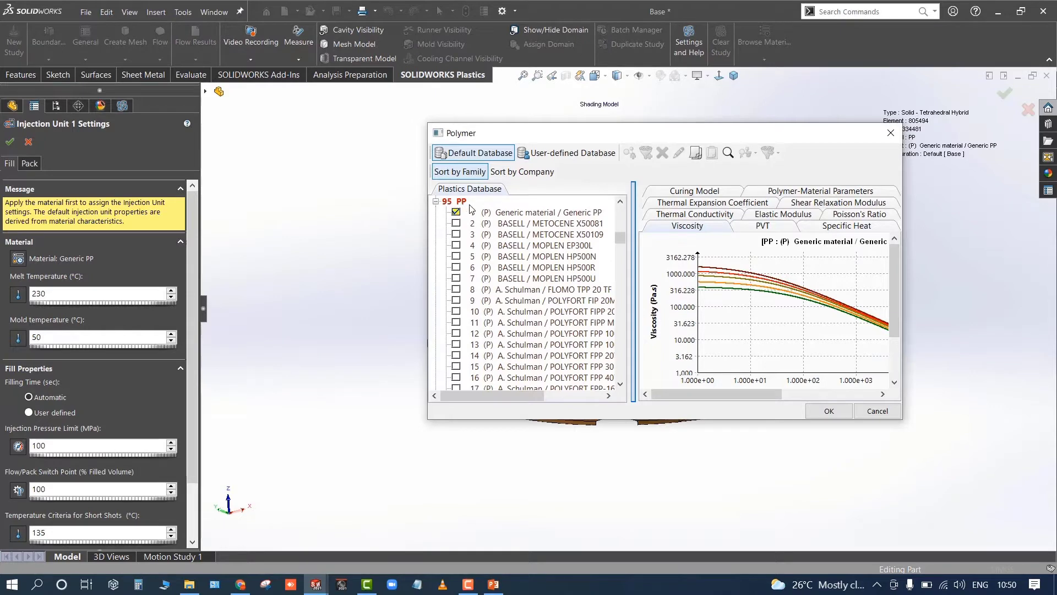
pyautogui.moveTo(622, 239); pyautogui.dragTo(619, 213)
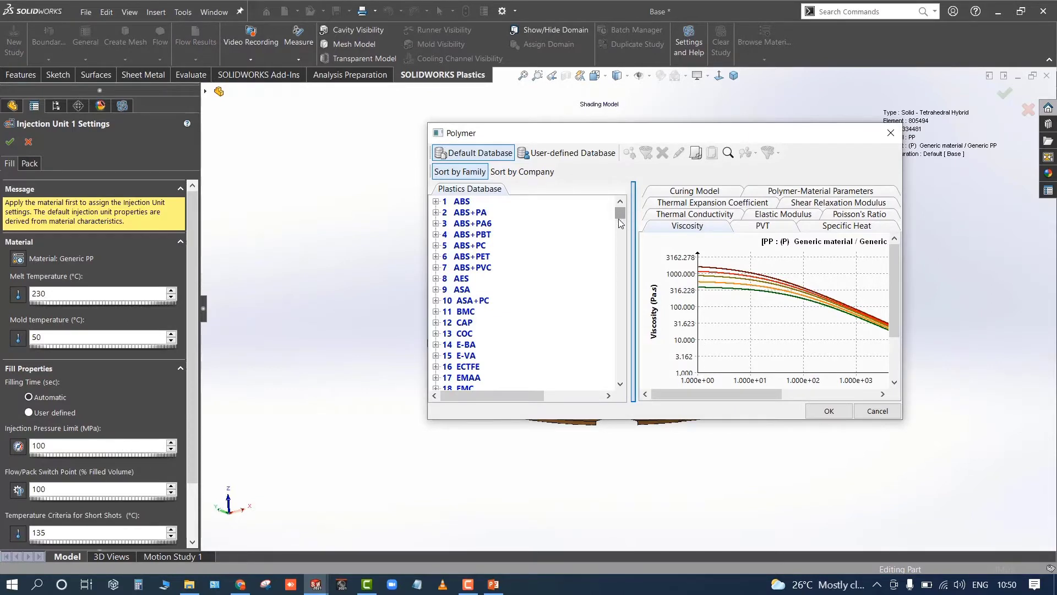
pyautogui.scroll(-4, 627, 234)
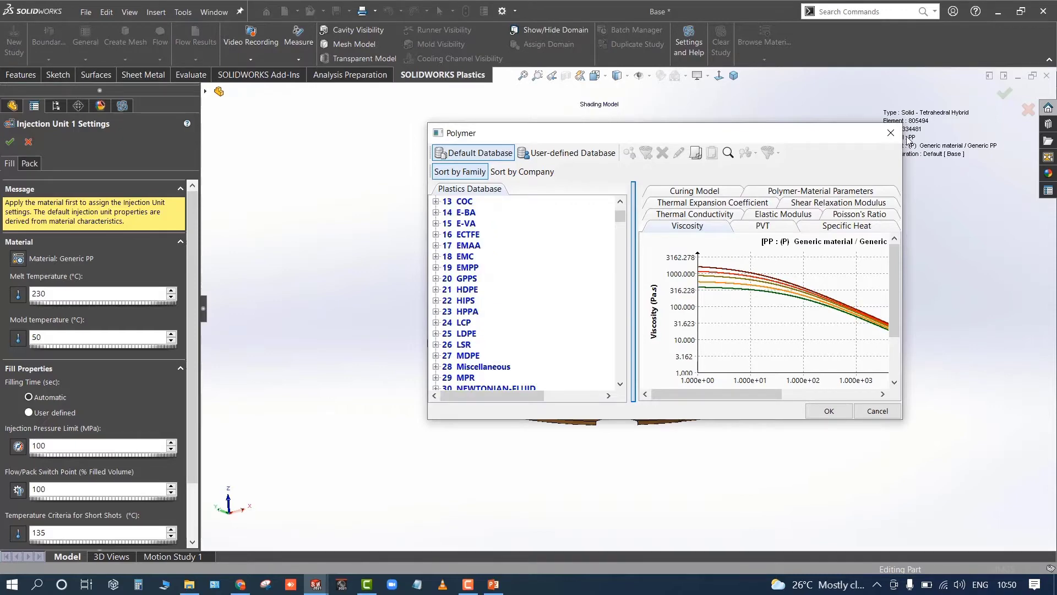
pyautogui.click(891, 134)
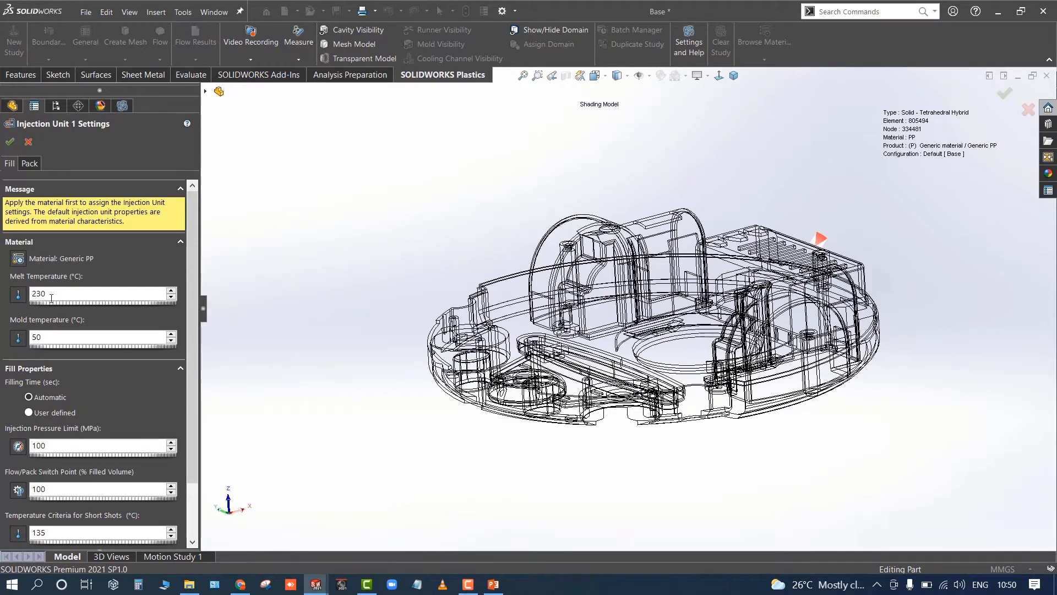
pyautogui.click(10, 142)
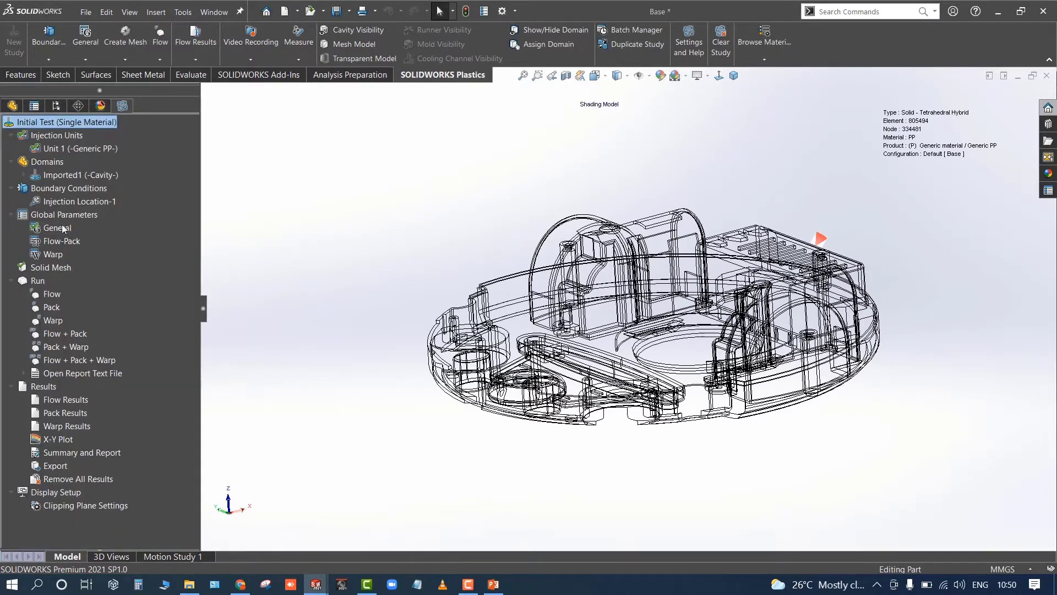
# Step: Examine the cavity domain on the model and the domain types available for the study
pyautogui.click(57, 176)
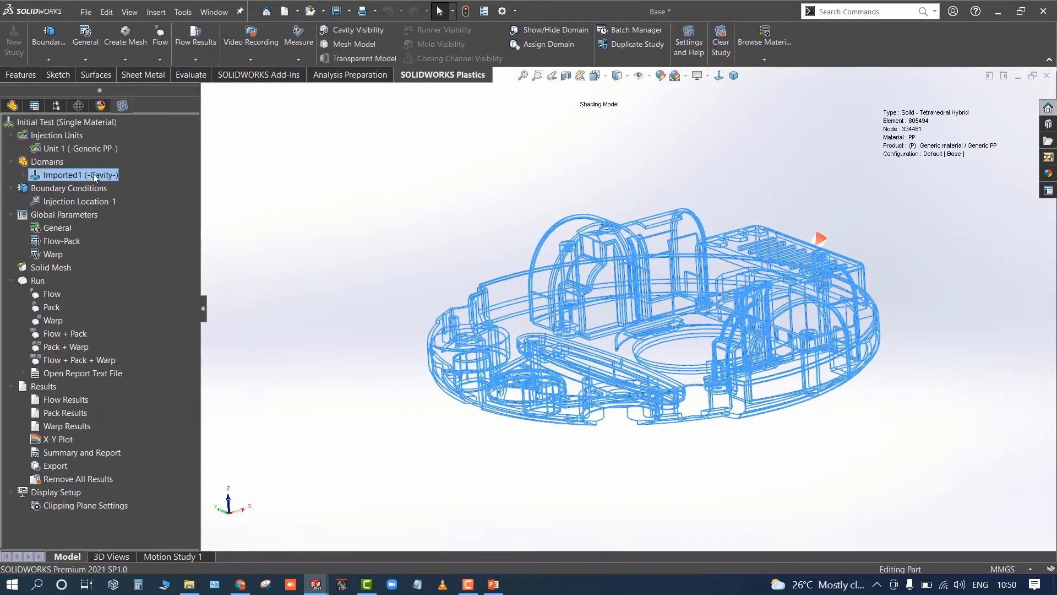
pyautogui.rightClick(40, 162)
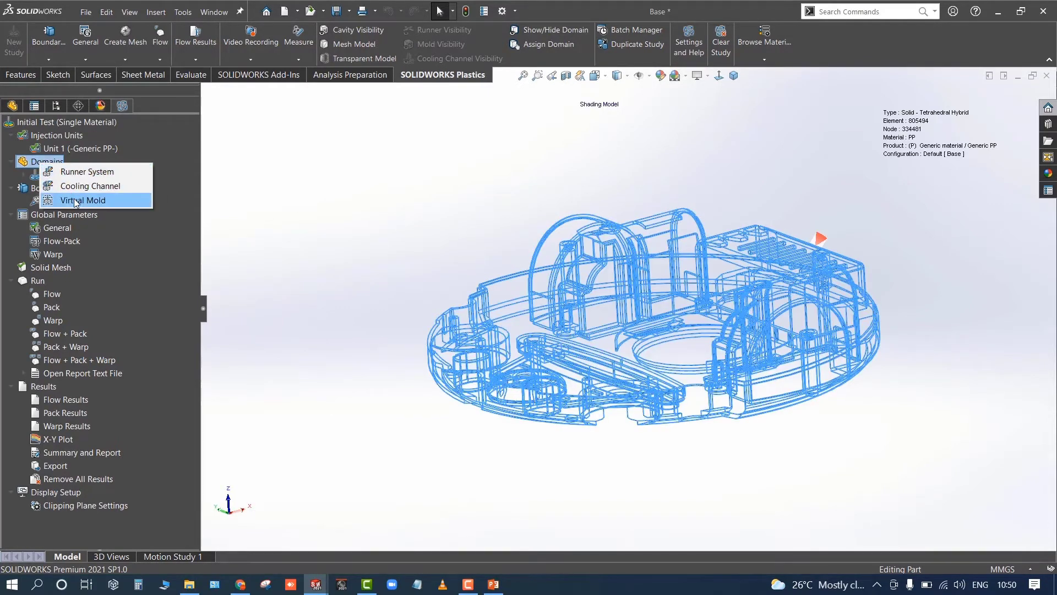
pyautogui.click(162, 218)
# Step: Inspect the face used as the injection location on the model and review the available boundary condition types
pyautogui.click(65, 189)
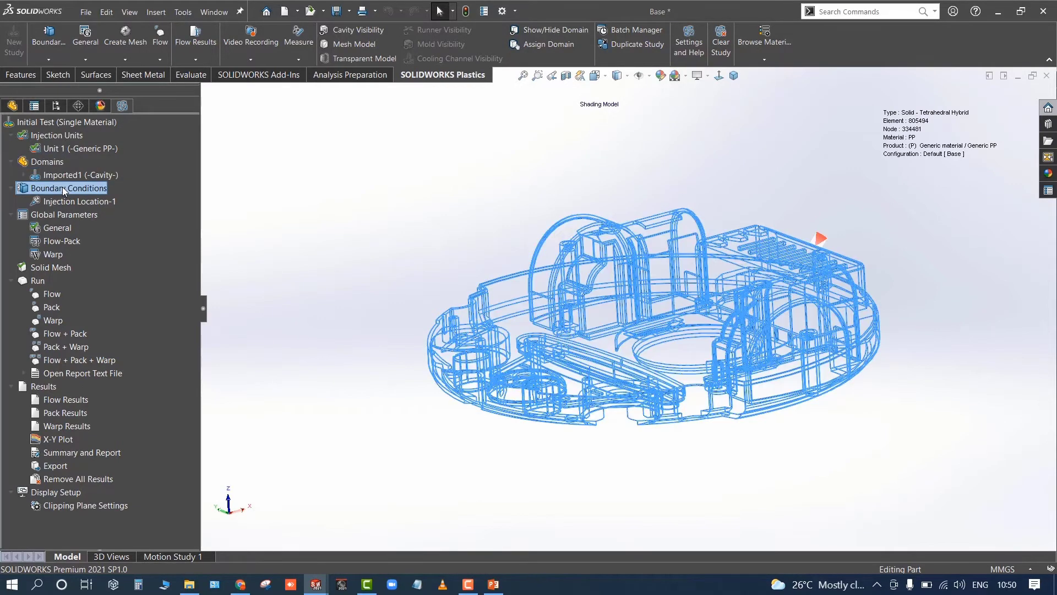
pyautogui.rightClick(65, 190)
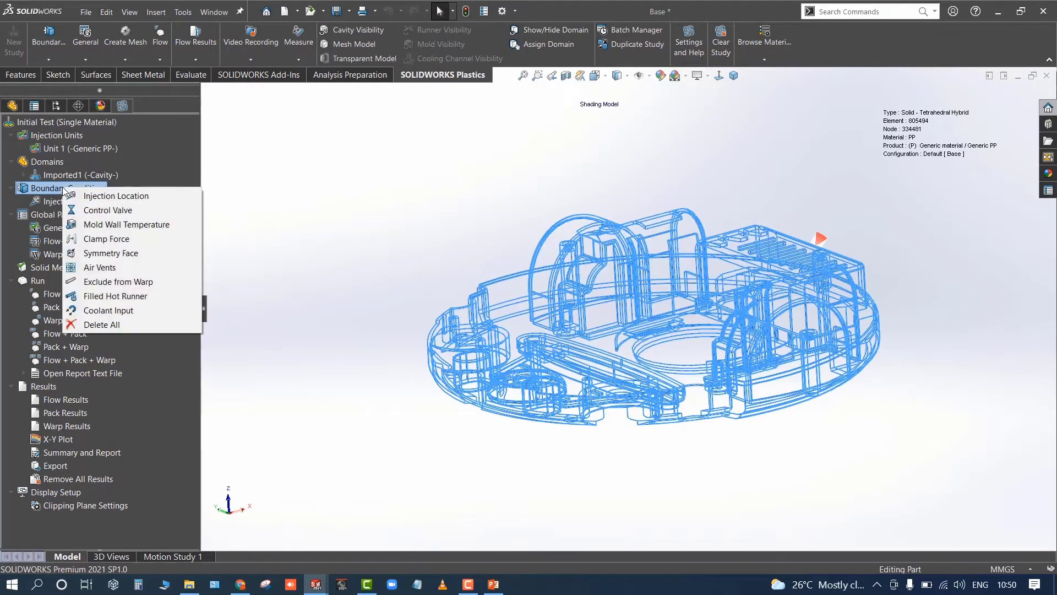
pyautogui.click(123, 198)
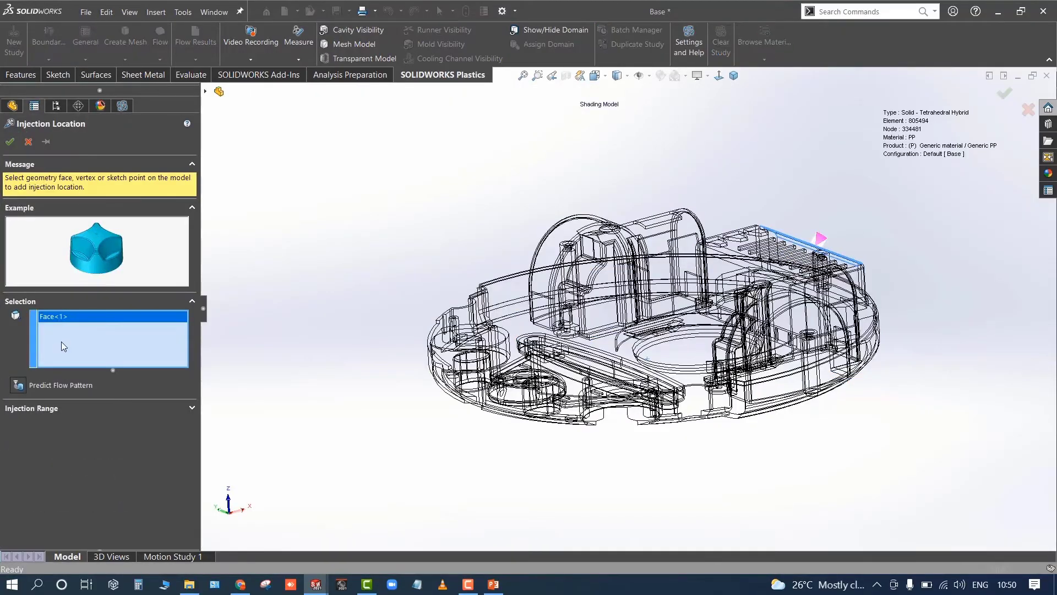
pyautogui.moveTo(788, 224)
pyautogui.mouseDown(button='middle')
pyautogui.moveTo(679, 248)
pyautogui.moveTo(739, 360)
pyautogui.moveTo(728, 382)
pyautogui.mouseUp(button='middle')
pyautogui.scroll(-5, 740, 360)
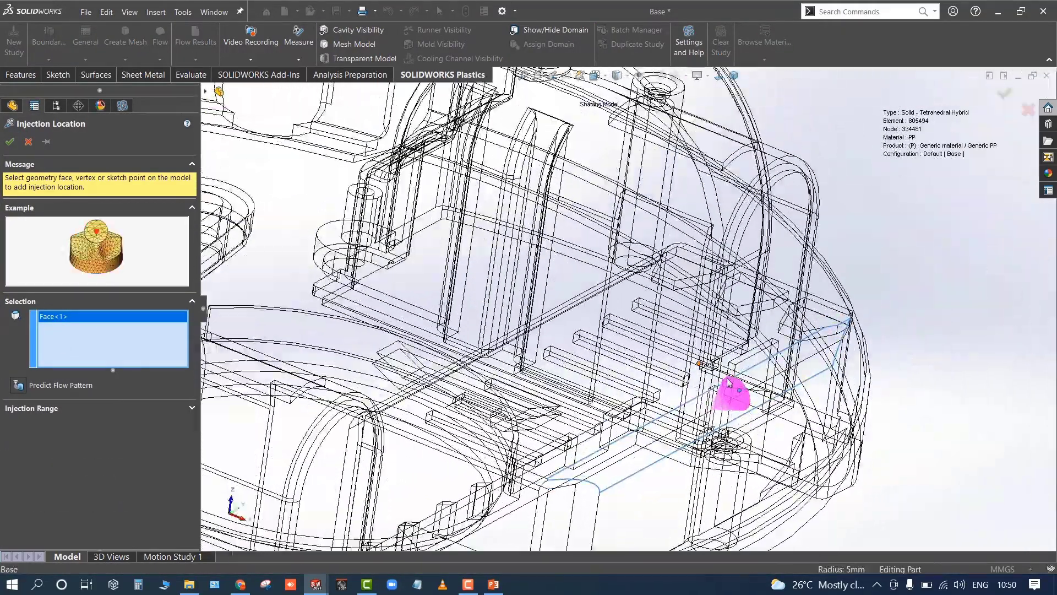
pyautogui.click(26, 142)
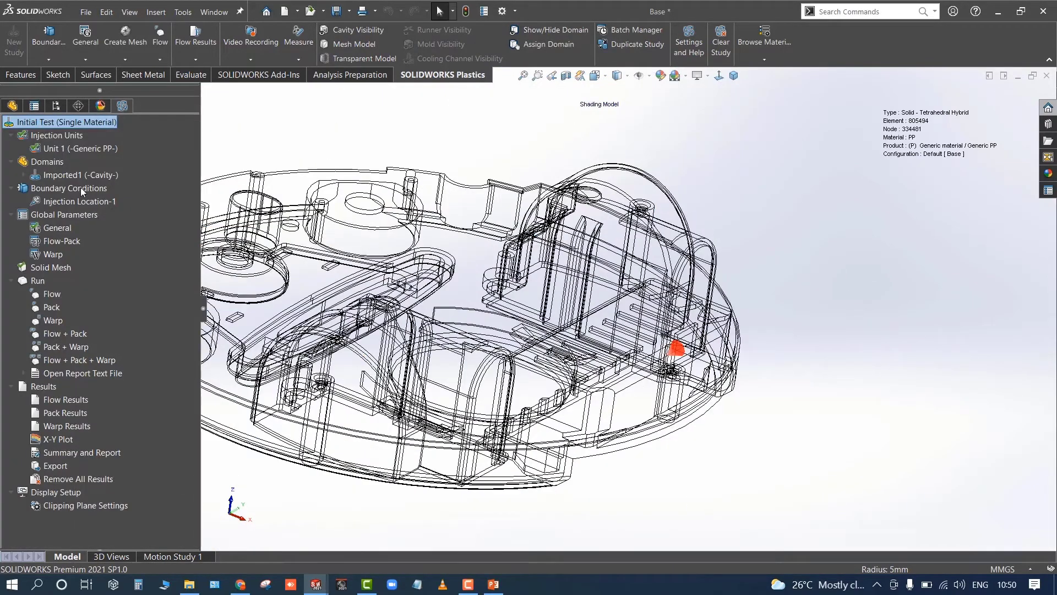
pyautogui.rightClick(82, 190)
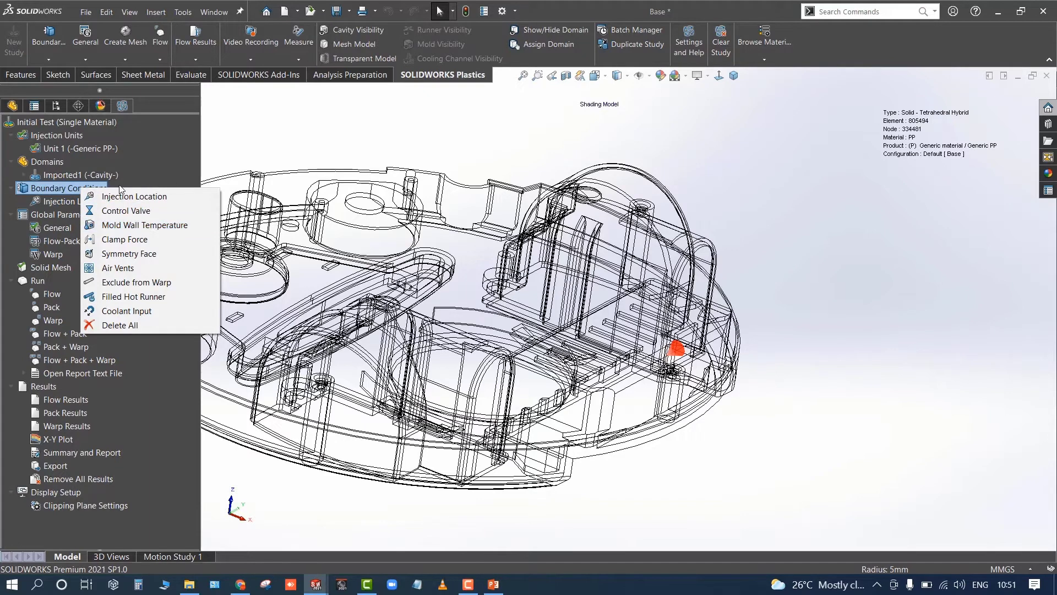
# Step: Review the clamp force limit and ambient temperature in the general global parameters without changing them
pyautogui.click(49, 217)
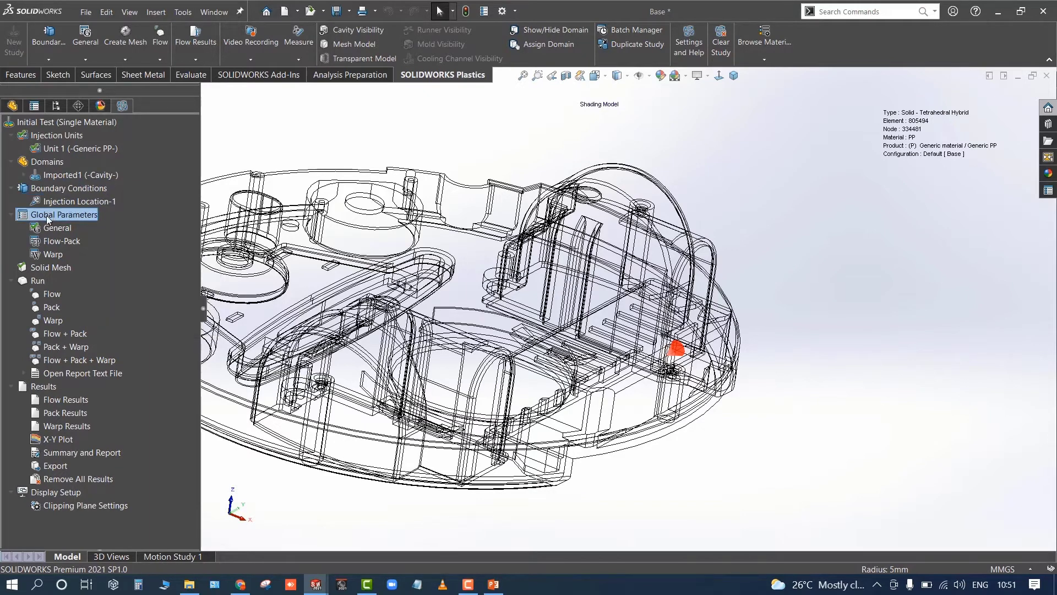
pyautogui.rightClick(48, 230)
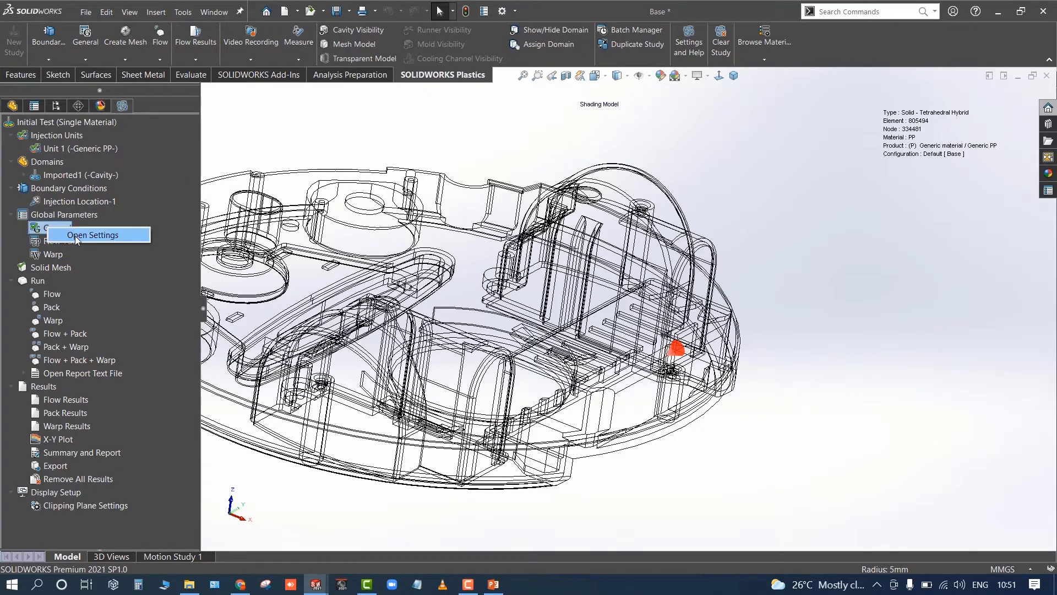
pyautogui.click(78, 236)
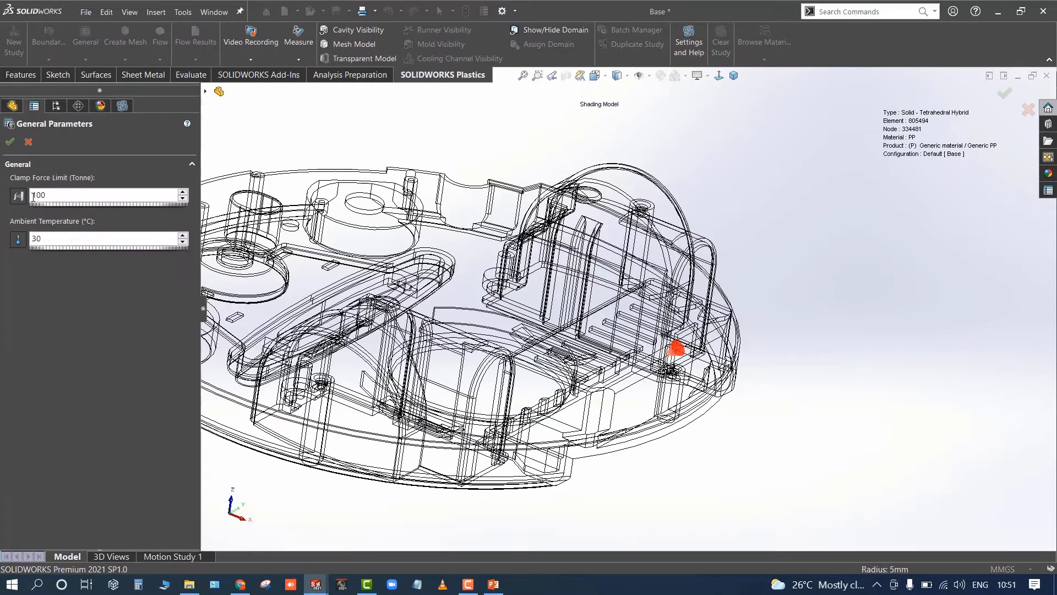
pyautogui.click(28, 146)
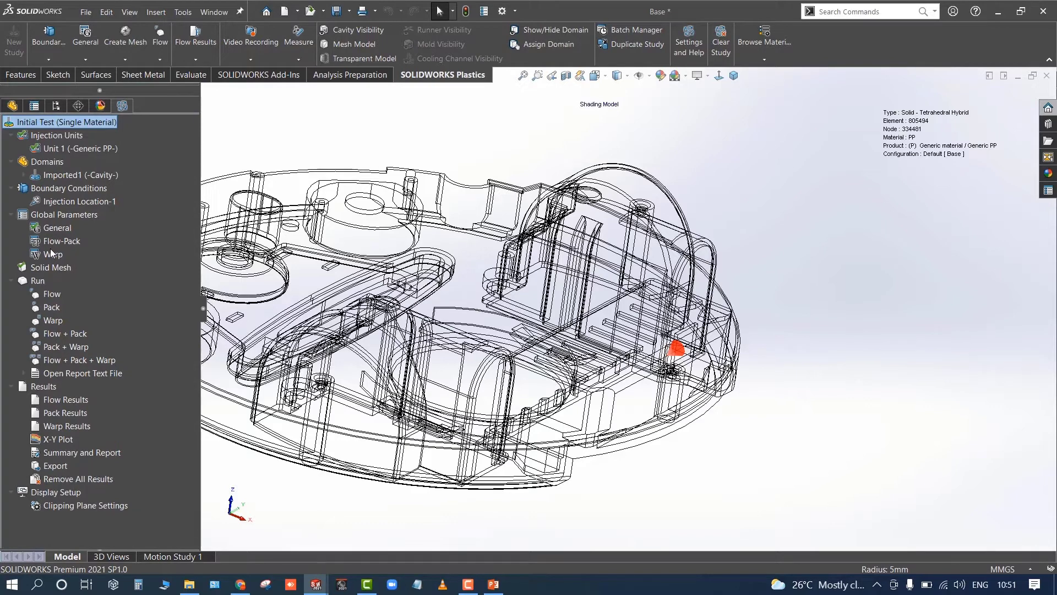
# Step: Open the flow results and examine the Fill Time plot across the whole base part
pyautogui.rightClick(41, 296)
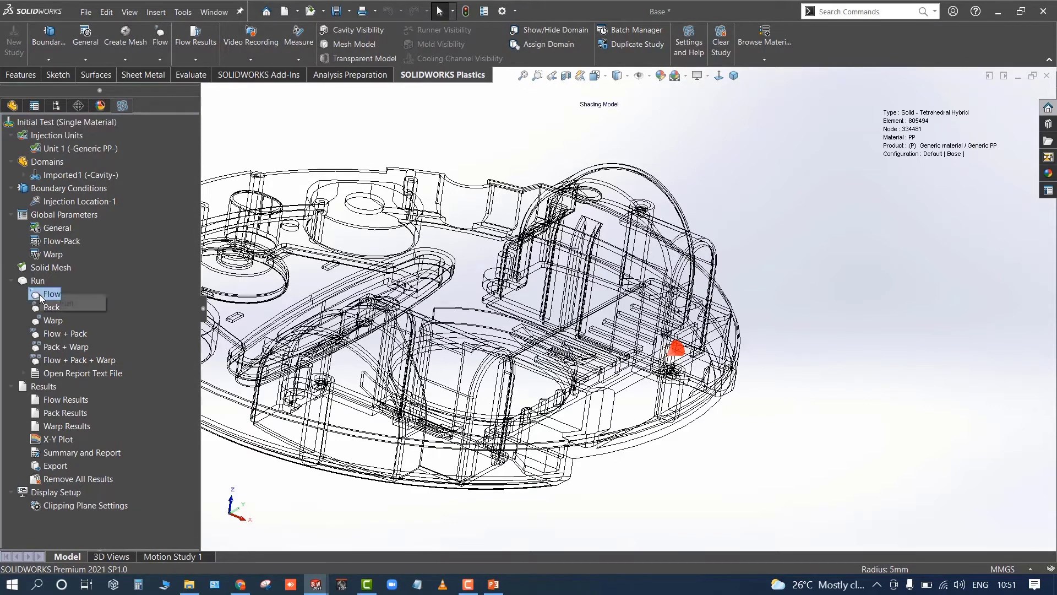
pyautogui.click(66, 303)
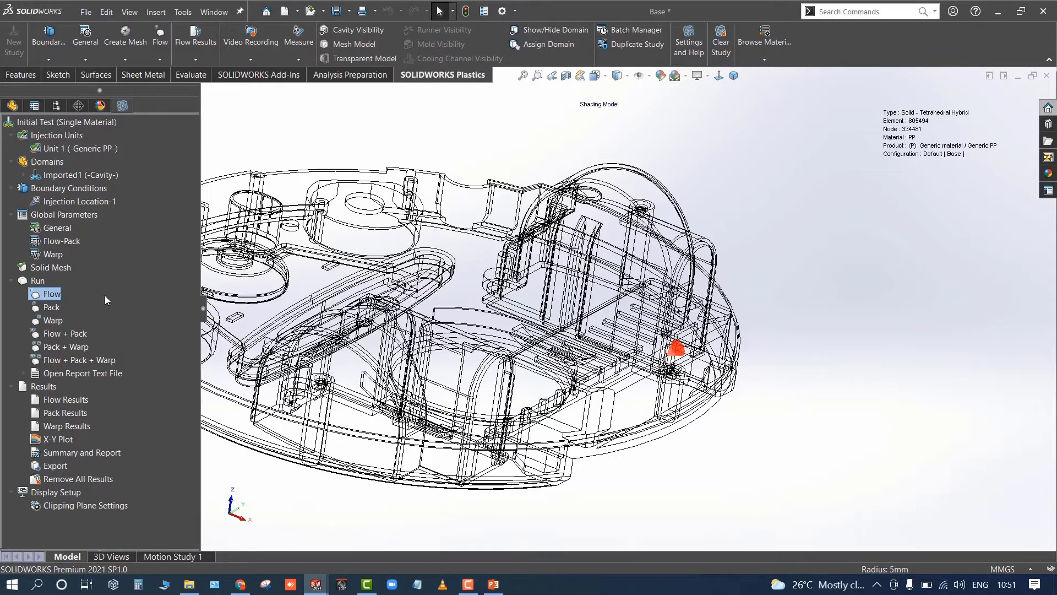
pyautogui.click(65, 400)
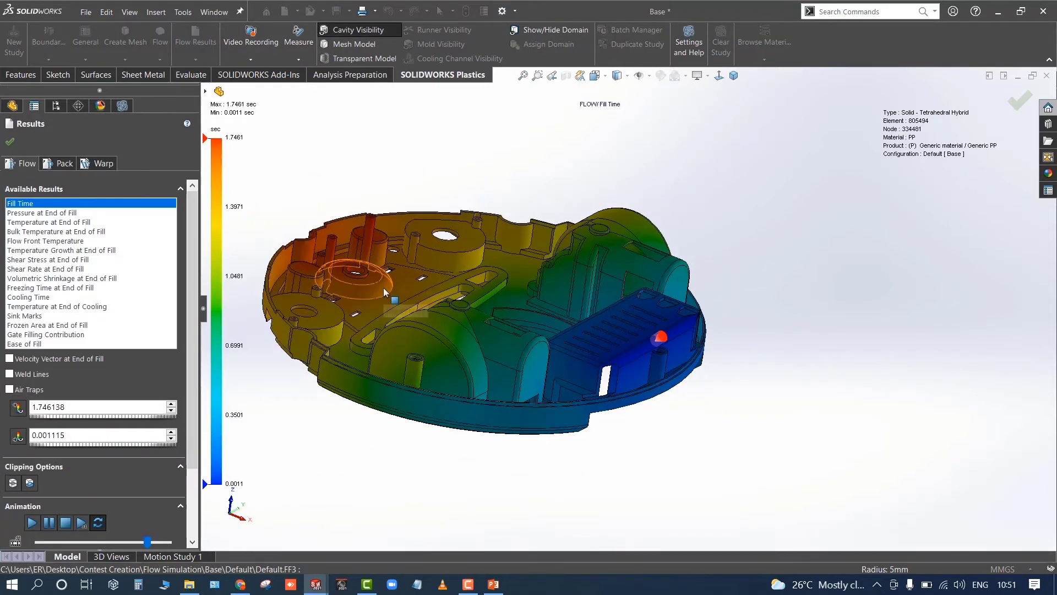
pyautogui.moveTo(386, 293); pyautogui.dragTo(458, 324, button='middle')
pyautogui.scroll(-1, 406, 262)
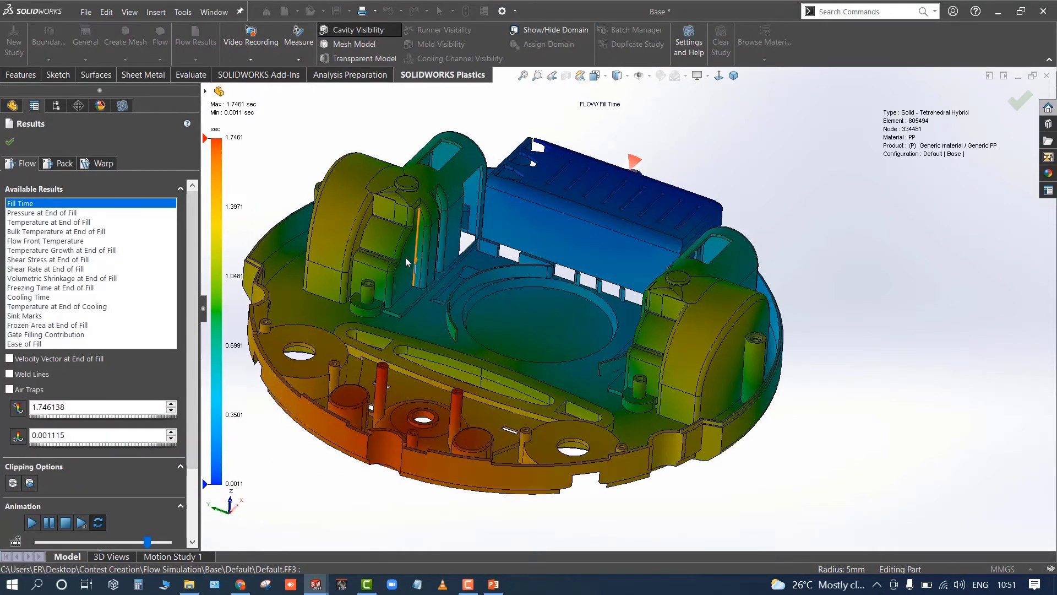
pyautogui.press('f')
pyautogui.scroll(1, 406, 261)
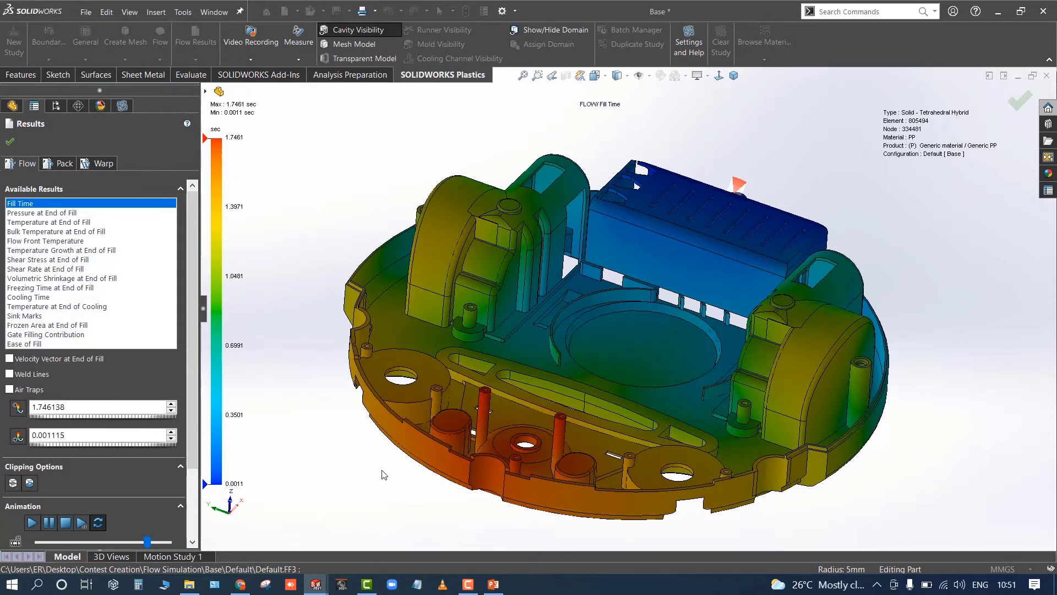
# Step: View the flow plots for Pressure at End of Fill, Temperature at End of Fill, Cooling Time and Ease of Fill
pyautogui.click(47, 212)
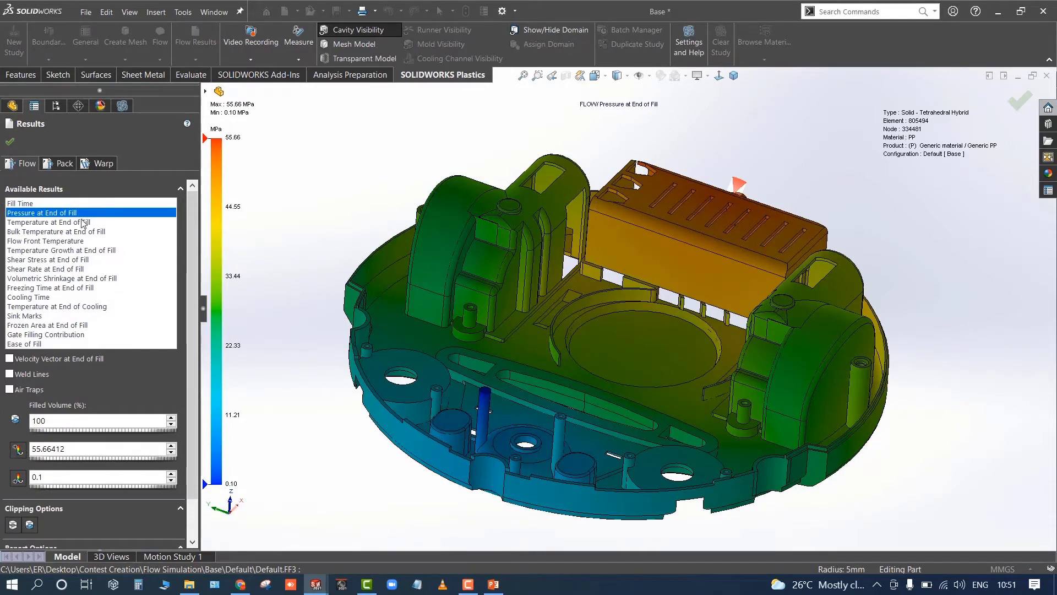
pyautogui.click(58, 222)
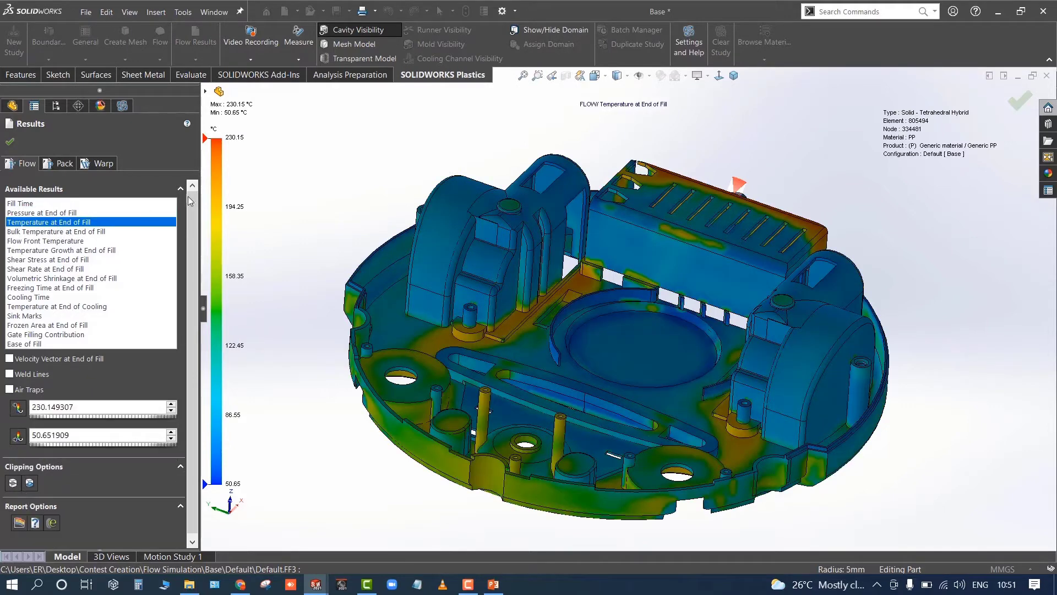
pyautogui.click(37, 297)
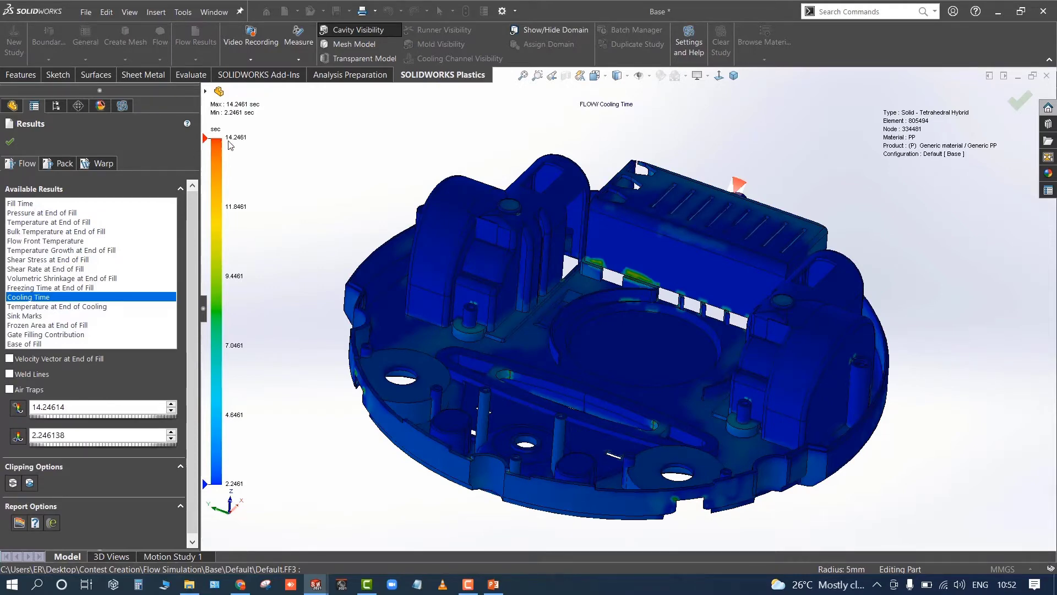
pyautogui.click(31, 344)
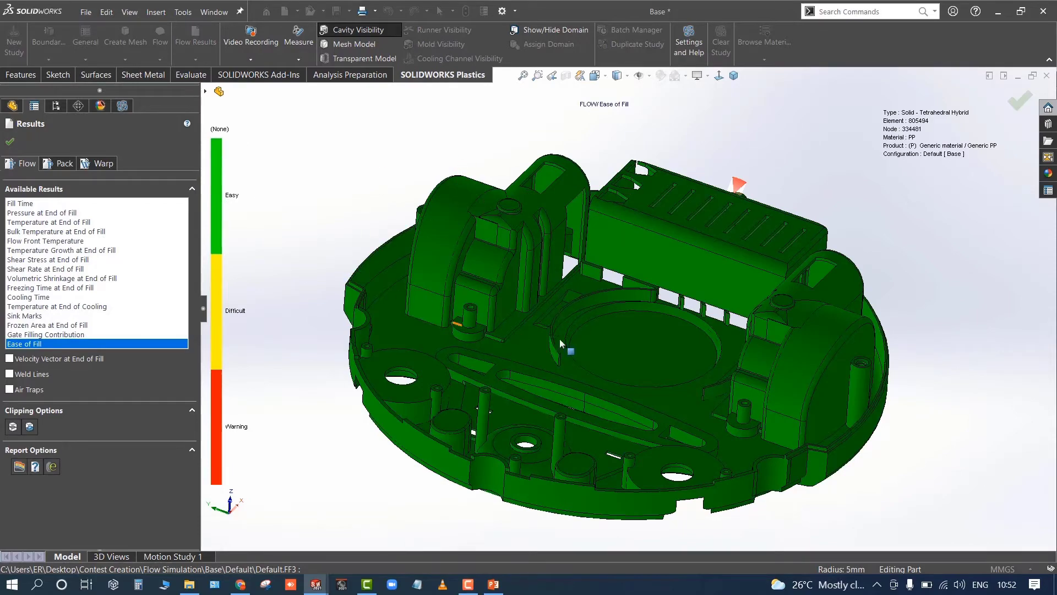
pyautogui.moveTo(437, 359); pyautogui.dragTo(335, 471, button='middle')
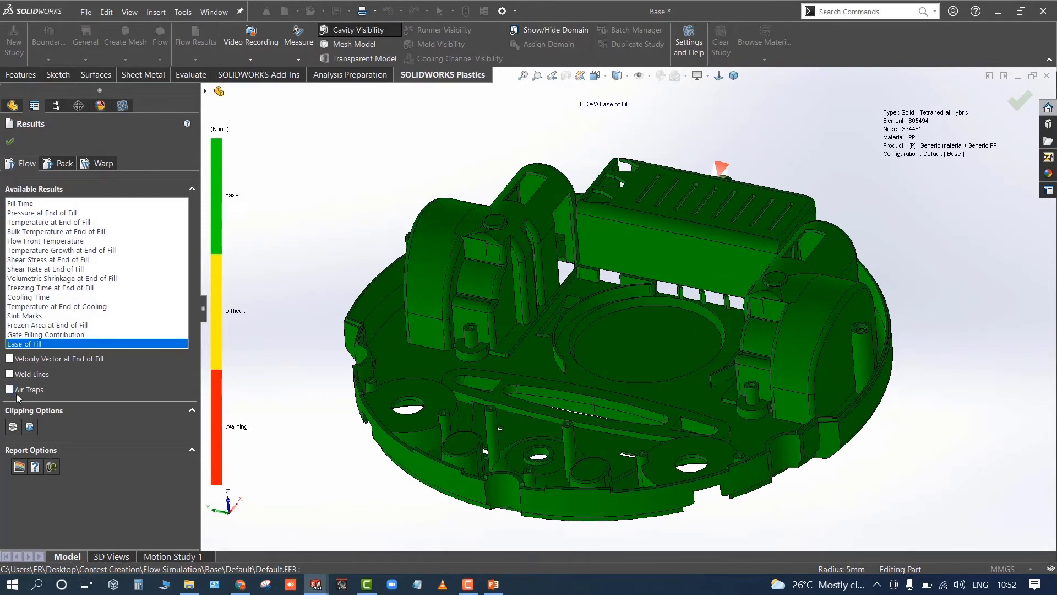
# Step: Examine the Sink Marks plot on the base part, temporarily overlaying the air traps and hiding them again
pyautogui.click(22, 315)
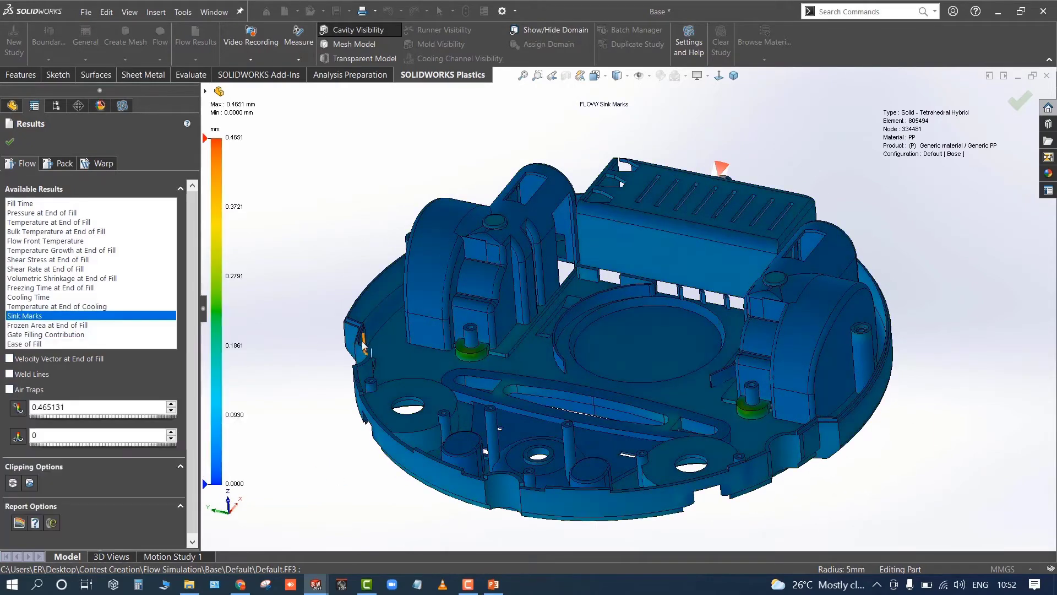
pyautogui.moveTo(368, 347)
pyautogui.mouseDown(button='middle')
pyautogui.moveTo(400, 348)
pyautogui.moveTo(366, 339)
pyautogui.mouseUp(button='middle')
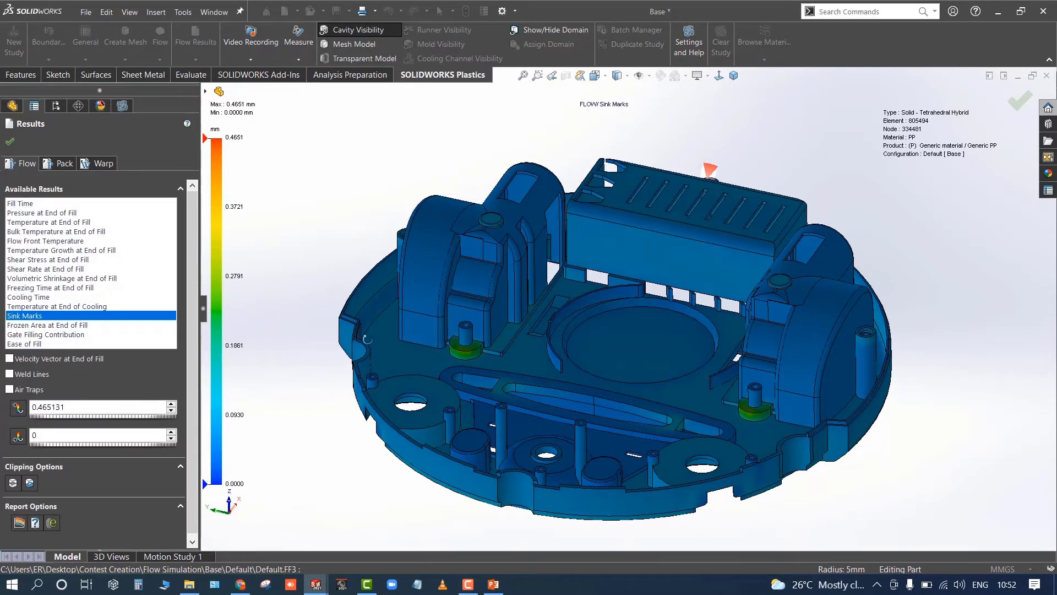
pyautogui.click(10, 389)
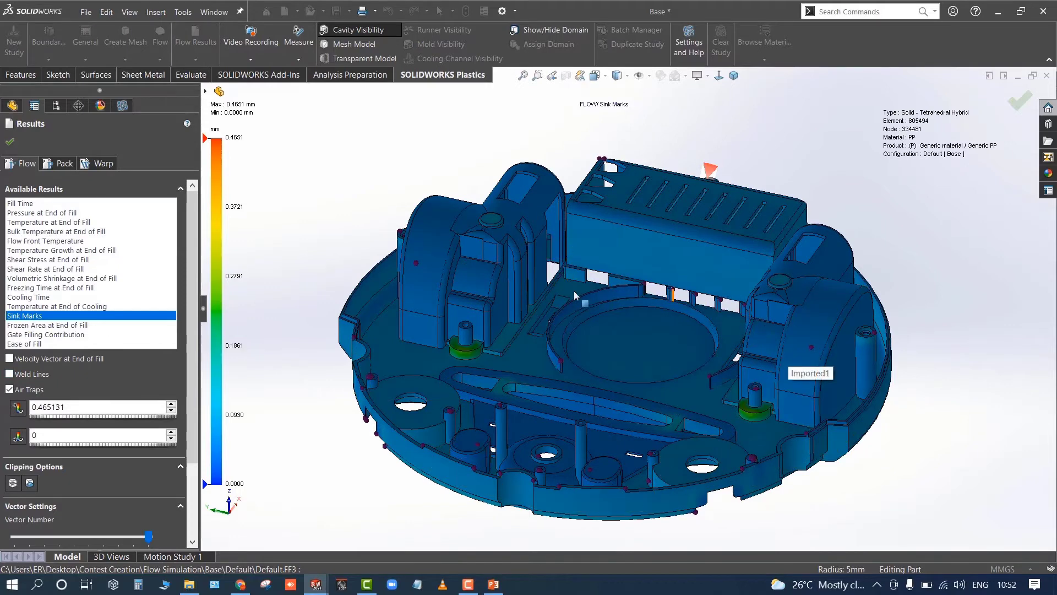
pyautogui.click(10, 390)
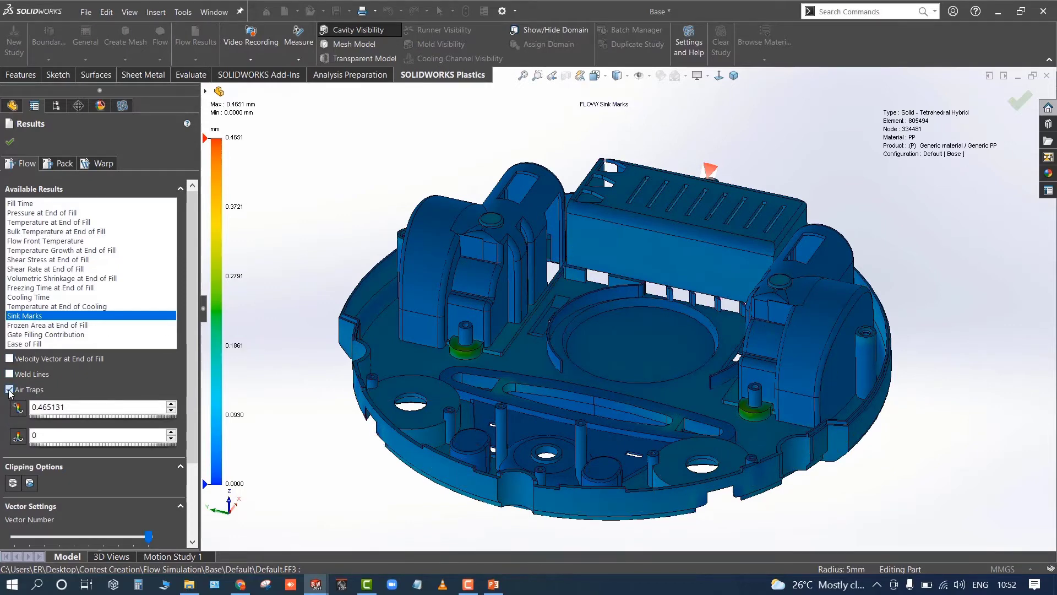
# Step: Close the flow results and open the pack results to examine the Pressure at End of Packing plot on the base part
pyautogui.click(10, 141)
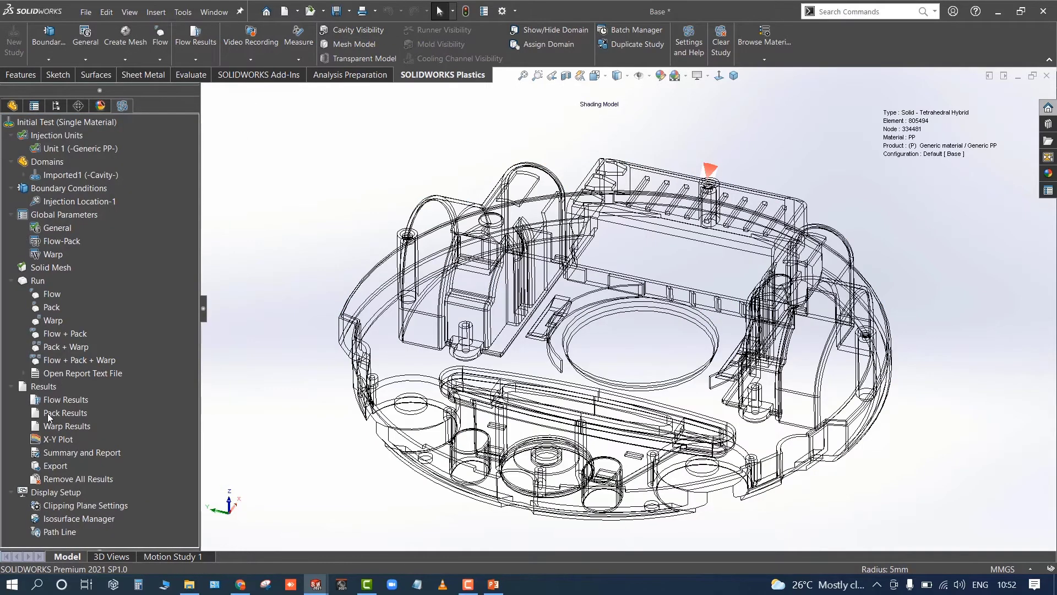
pyautogui.click(50, 414)
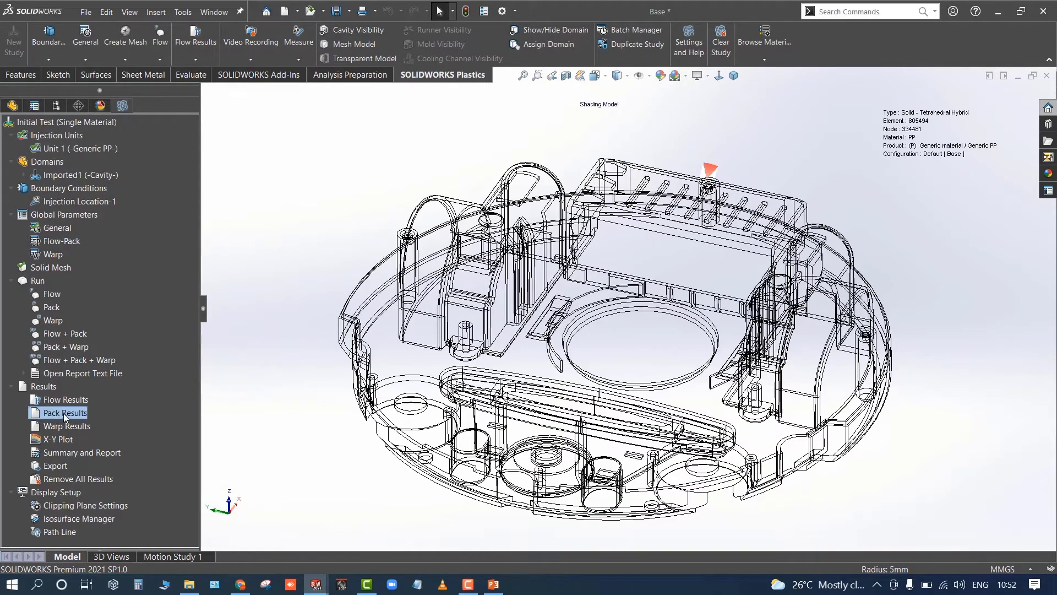
pyautogui.doubleClick(64, 414)
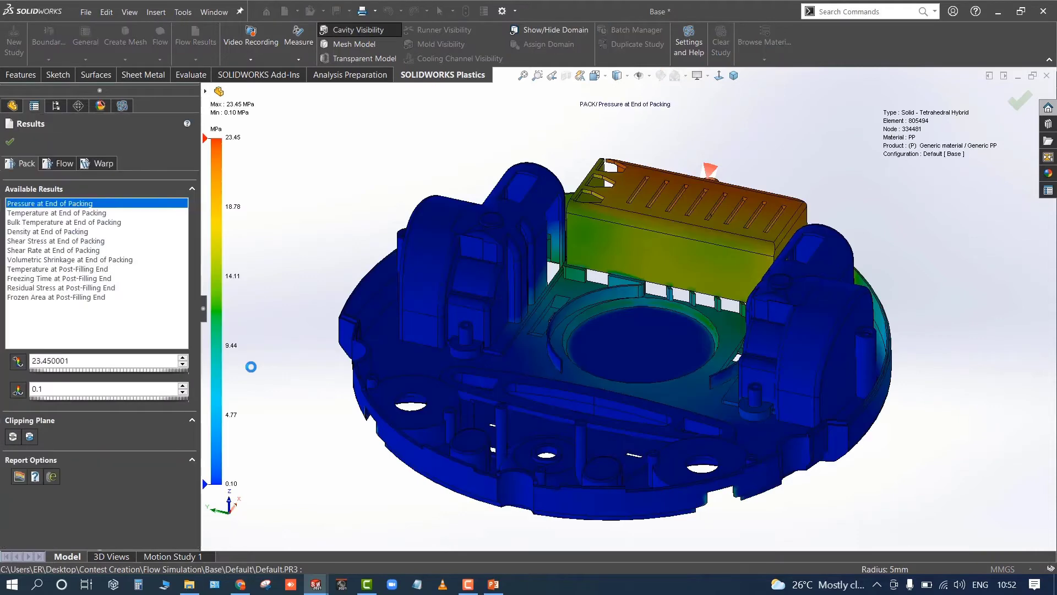
pyautogui.moveTo(288, 376)
pyautogui.mouseDown(button='middle')
pyautogui.moveTo(267, 366)
pyautogui.moveTo(287, 390)
pyautogui.mouseUp(button='middle')
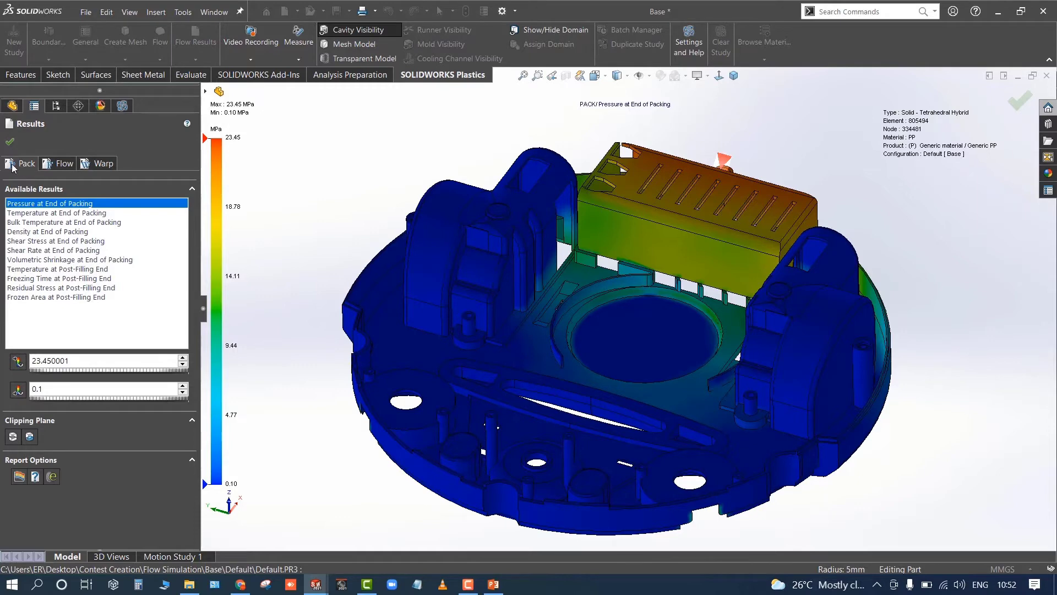
# Step: View the pack plots for Temperature at End of Packing, Freezing Time at Post-Filling End and Residual Stress at Post-Filling End
pyautogui.click(39, 213)
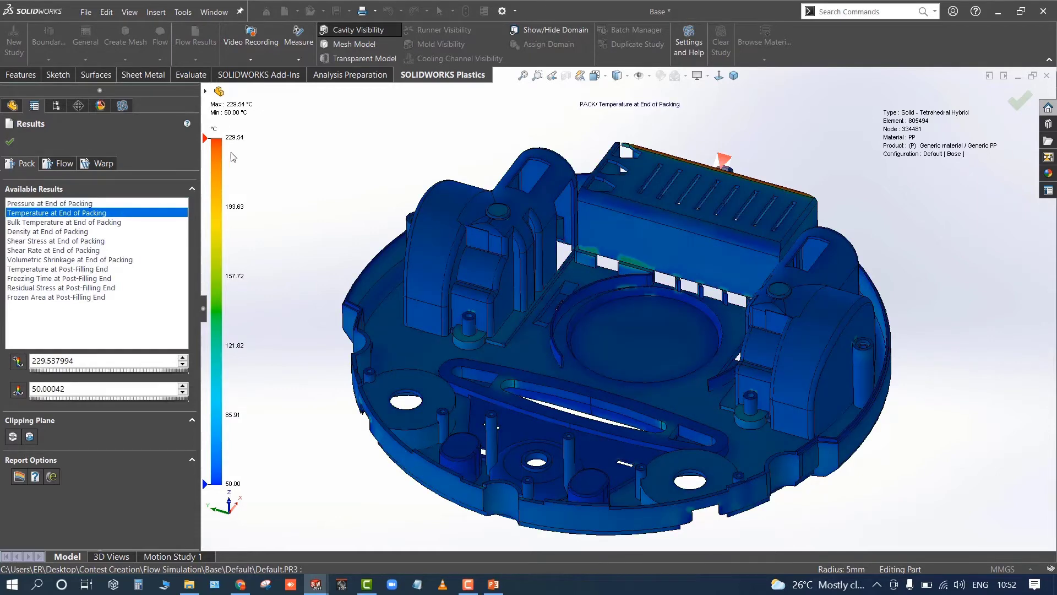
pyautogui.click(27, 279)
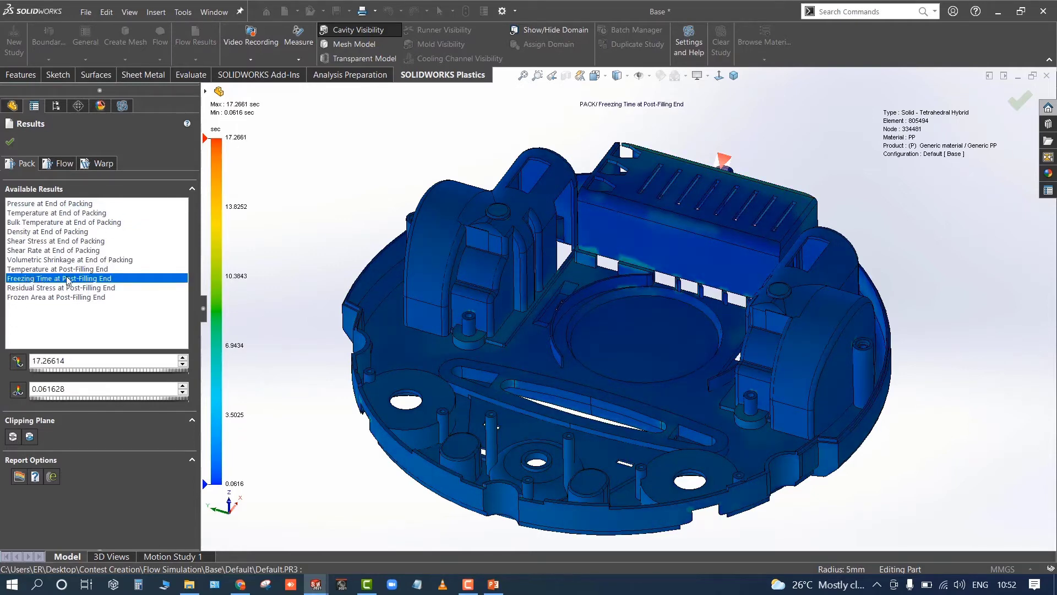
pyautogui.click(26, 288)
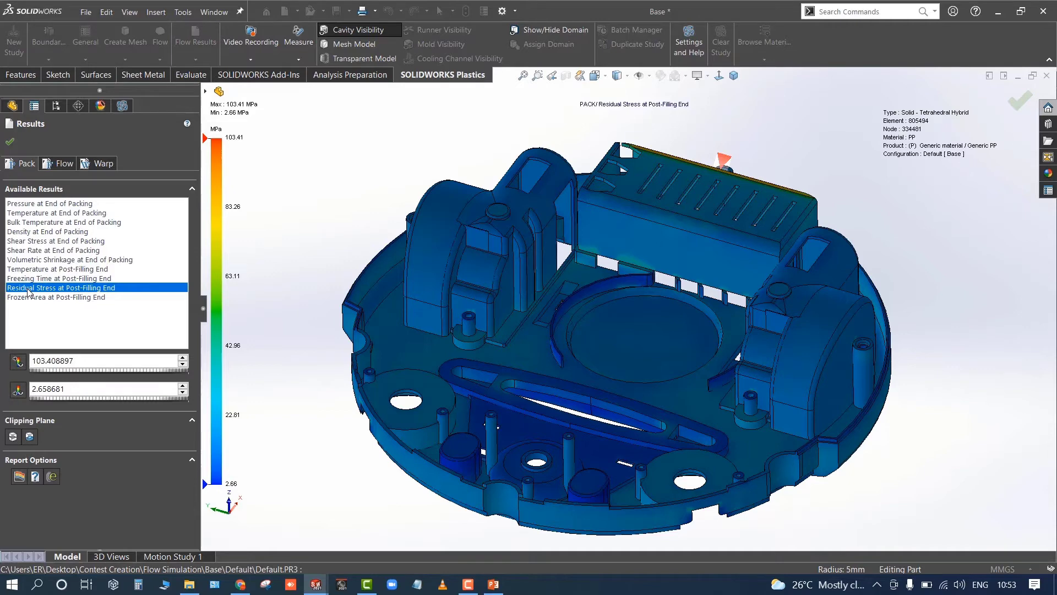
# Step: Switch to the warp results and examine the Total Stress Displacement plot around the base part's rim and interior
pyautogui.click(97, 165)
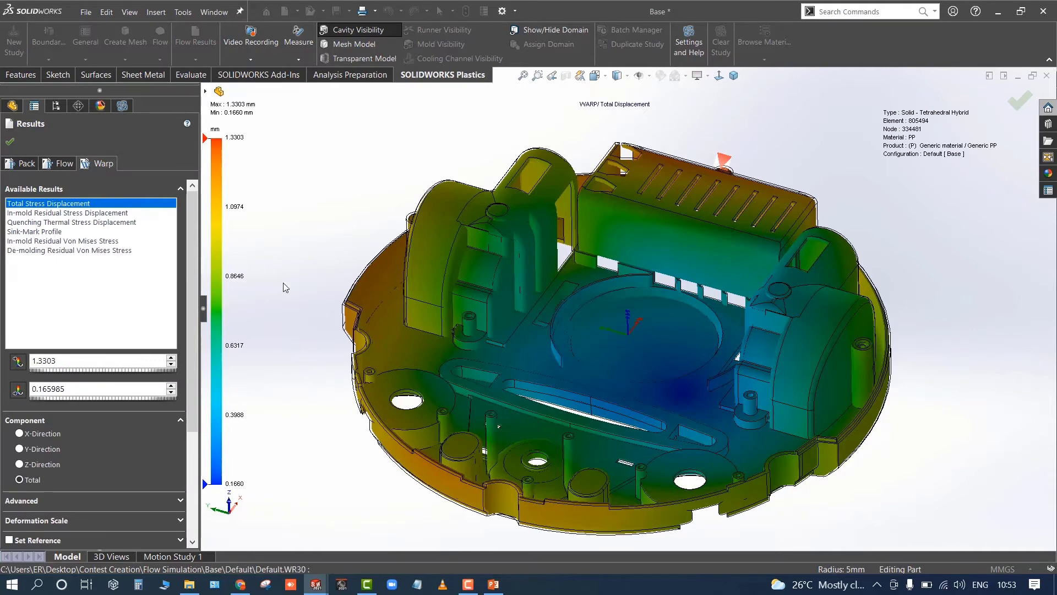
pyautogui.moveTo(287, 288); pyautogui.dragTo(335, 222, button='middle')
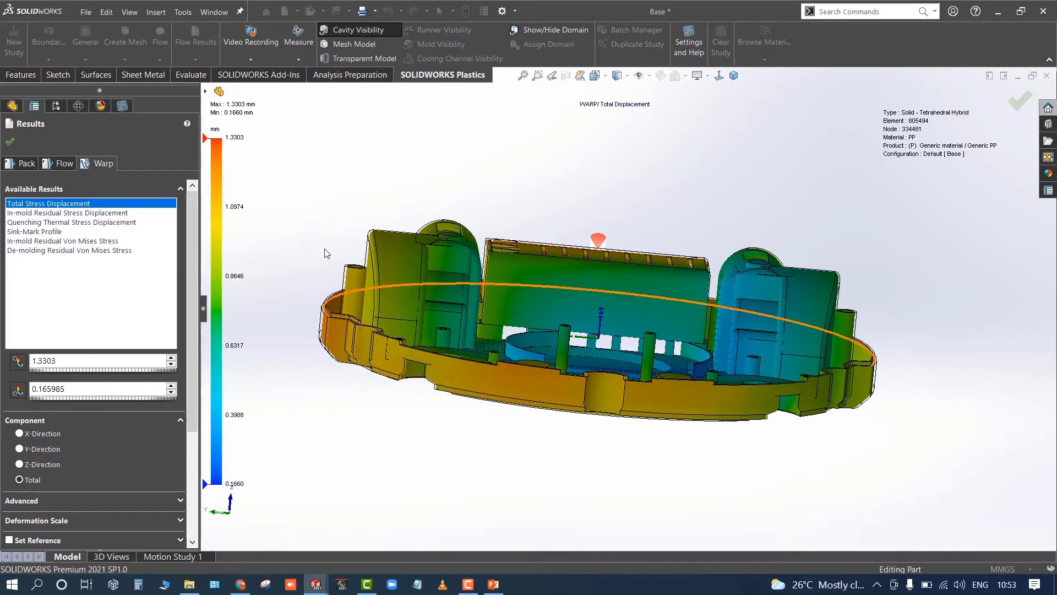
pyautogui.moveTo(323, 224); pyautogui.dragTo(255, 248, button='middle')
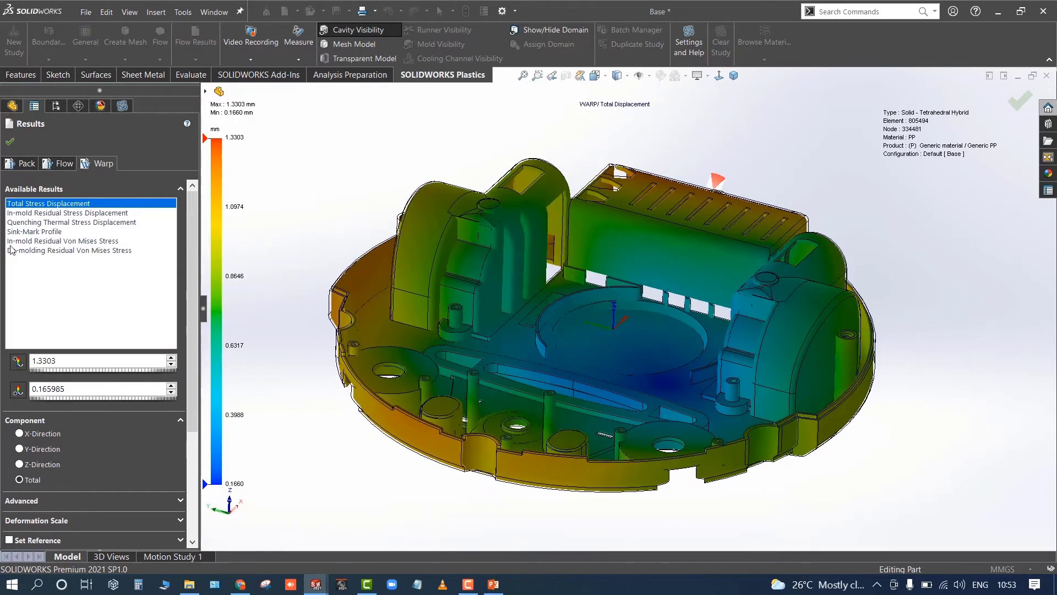
# Step: View the warp plots for Sink-Mark Profile and Quenching Thermal Stress Displacement on the base part, then close the results
pyautogui.click(26, 233)
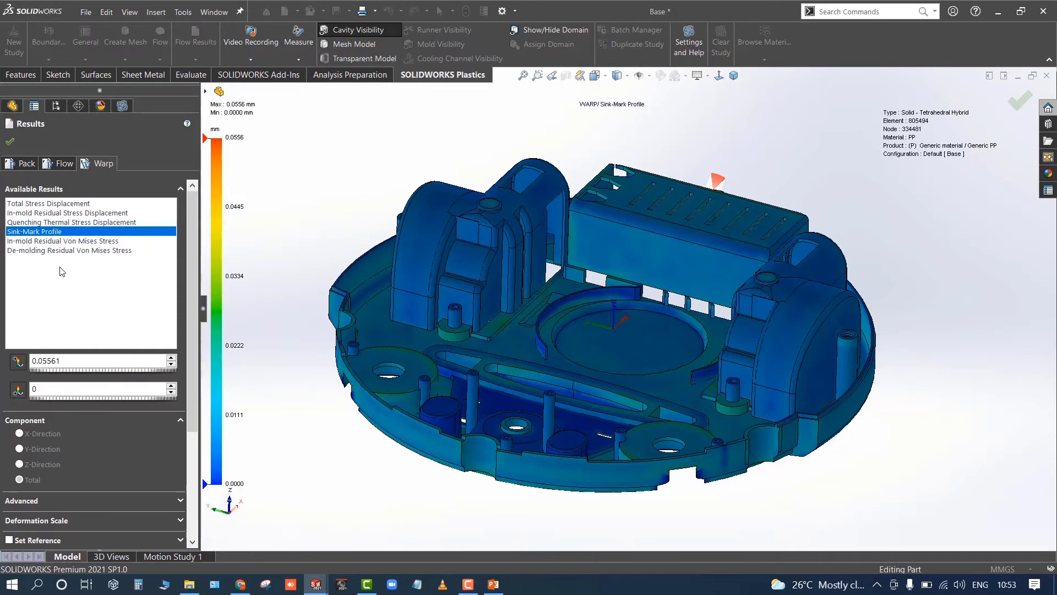
pyautogui.click(50, 223)
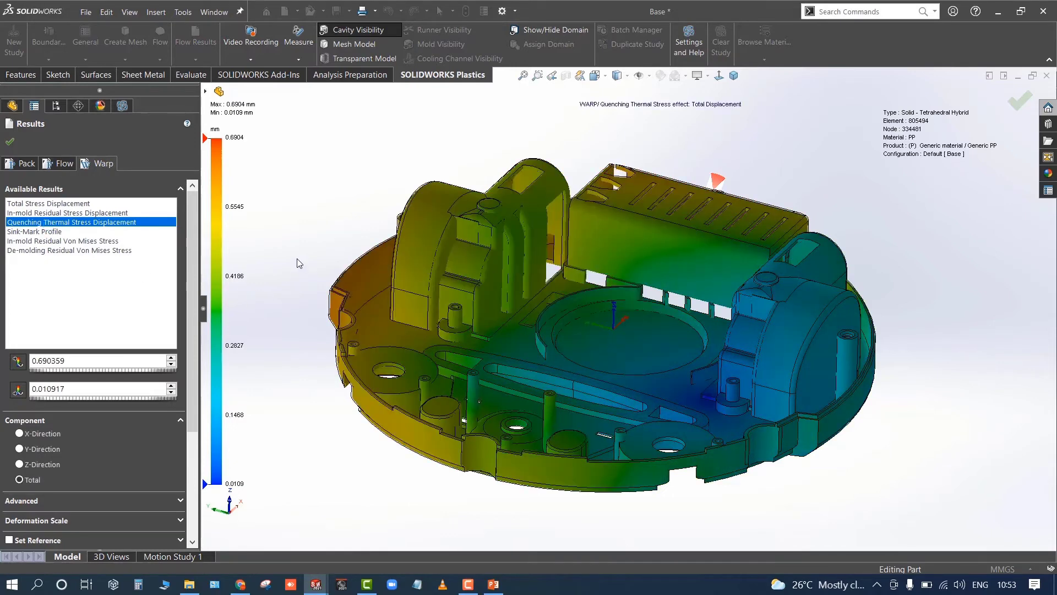
pyautogui.moveTo(298, 262); pyautogui.dragTo(348, 297, button='middle')
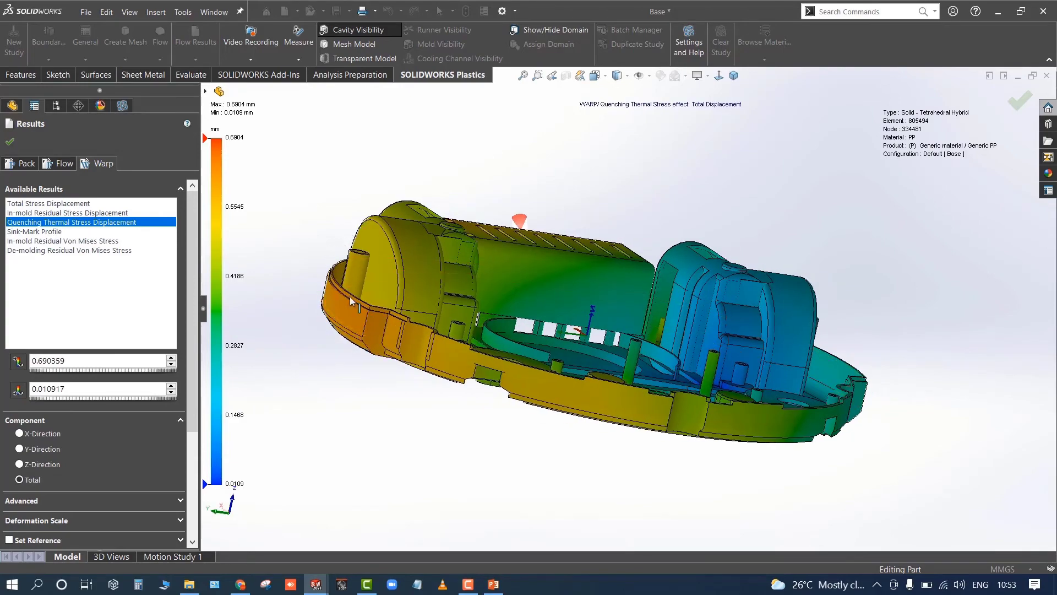
pyautogui.moveTo(314, 246); pyautogui.dragTo(269, 249, button='middle')
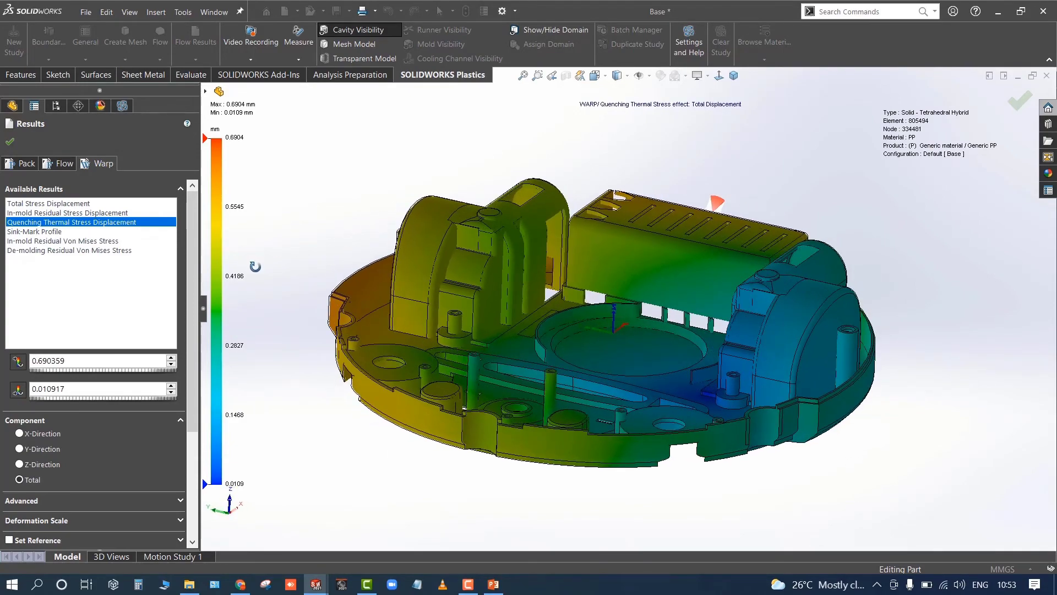
pyautogui.click(10, 142)
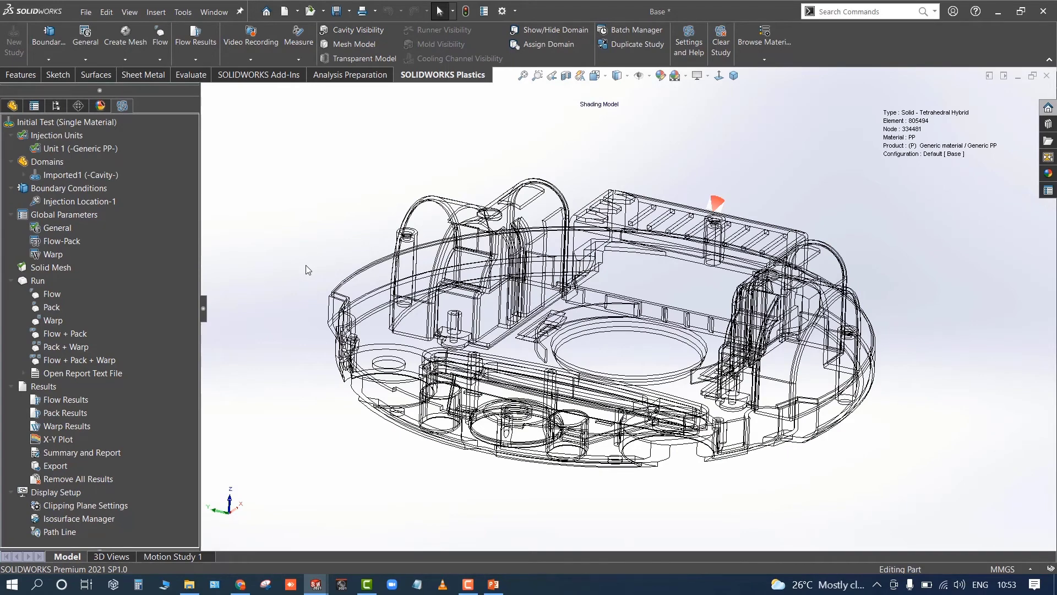
# Step: Open the X-Y Plot, chart the Part Mass over time instead of Max. Inlet Pressure, and enlarge the graph area
pyautogui.doubleClick(61, 429)
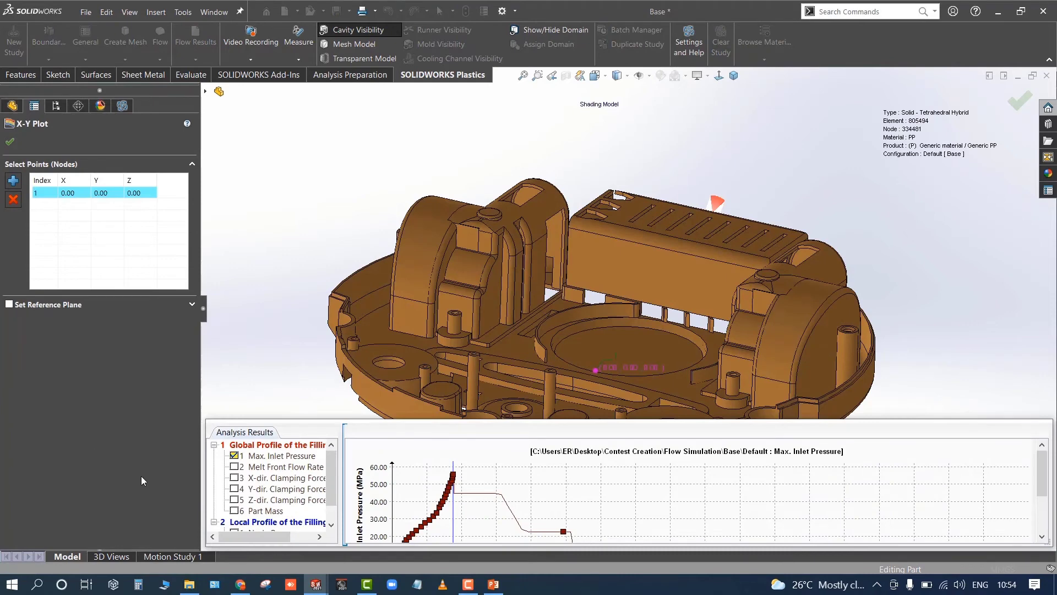
pyautogui.click(234, 512)
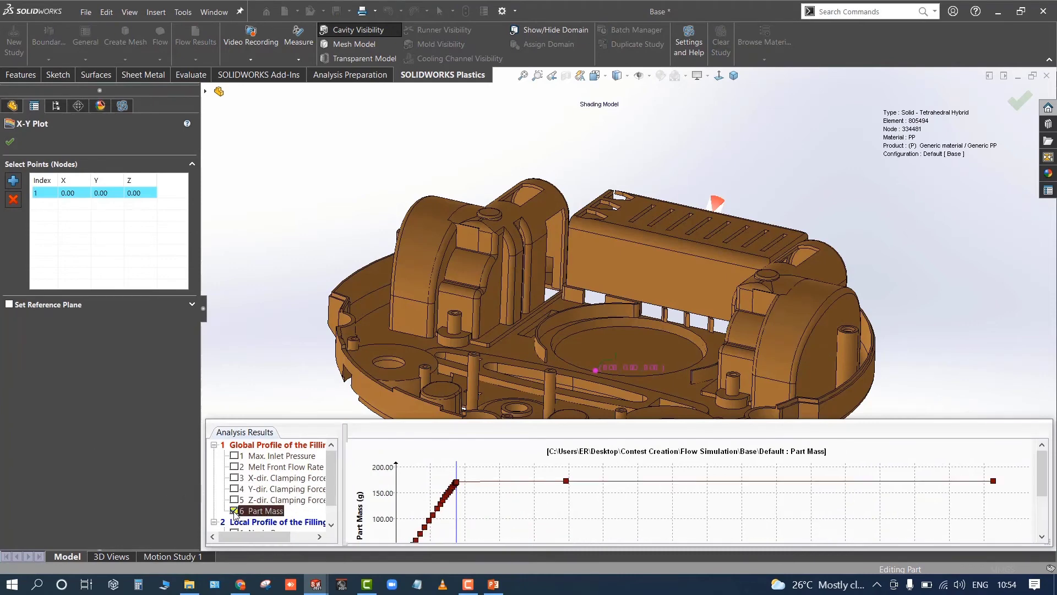
pyautogui.moveTo(535, 422); pyautogui.dragTo(538, 170)
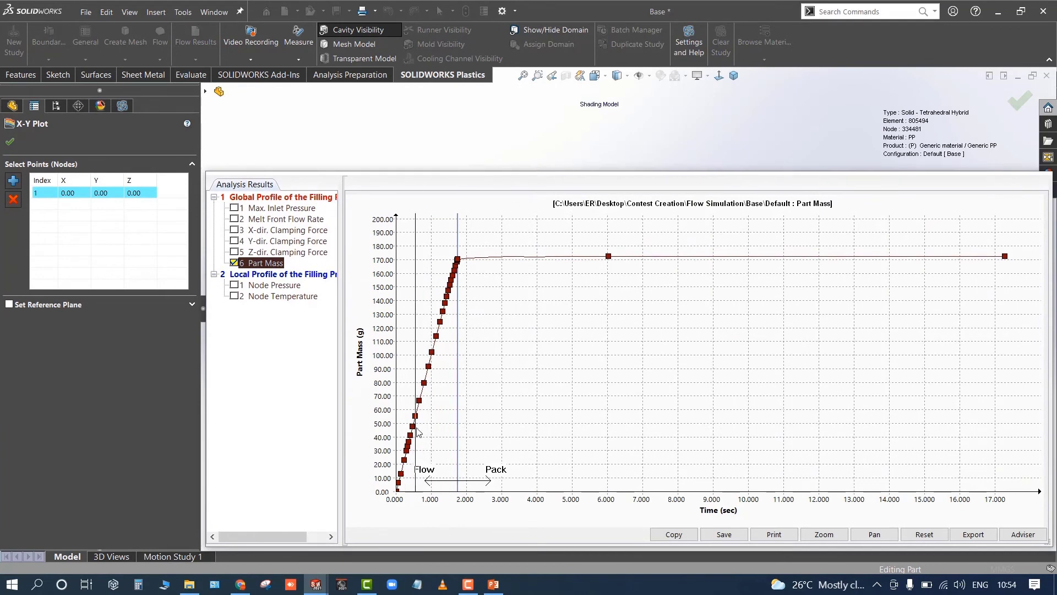